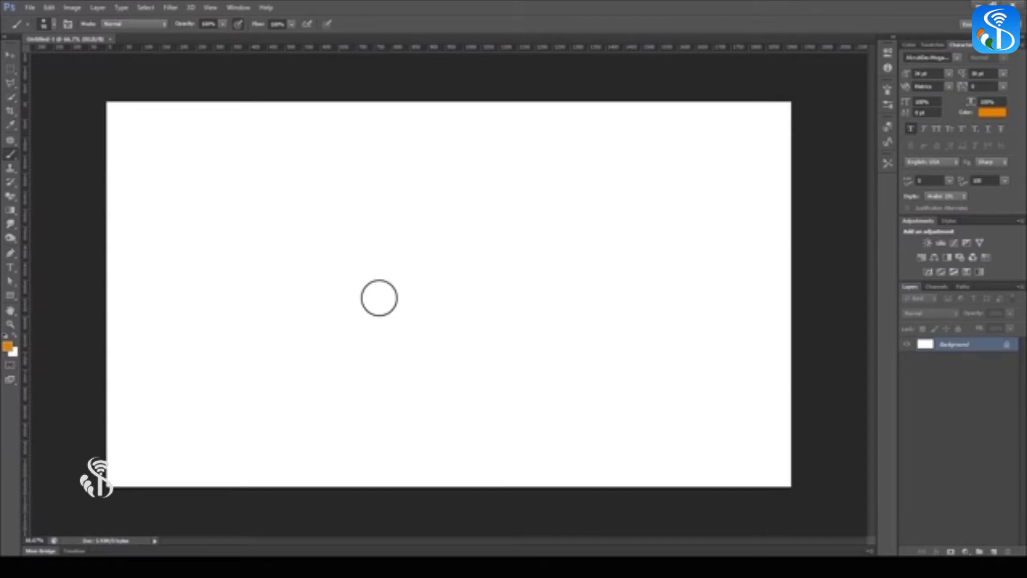
- Set a soft round brush to 1 px with 0% hardness and paint a thin spiral on the left of the canvas
{"action": "key", "text": "period"}
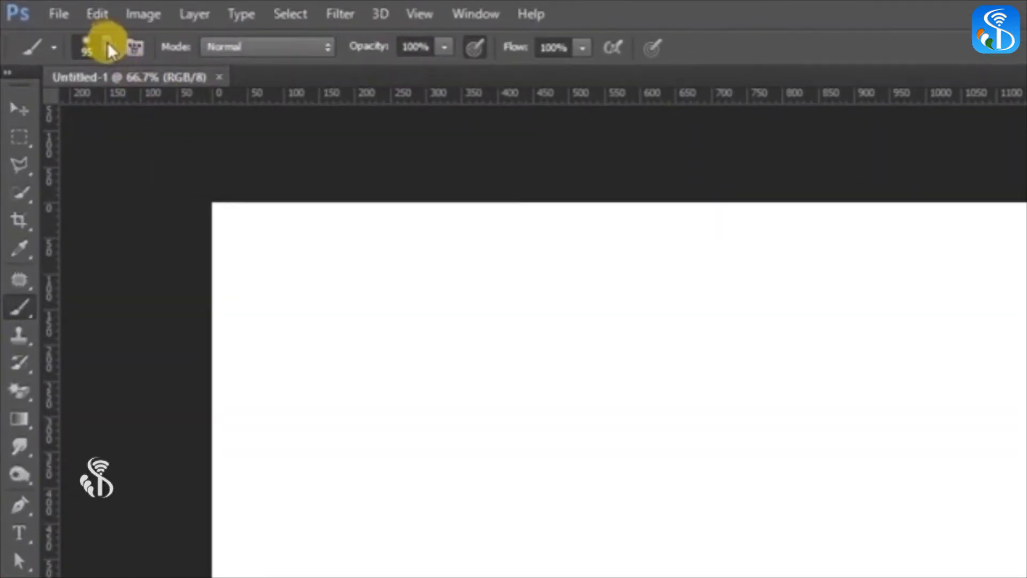
{"action": "left_click", "coordinate": [108, 46]}
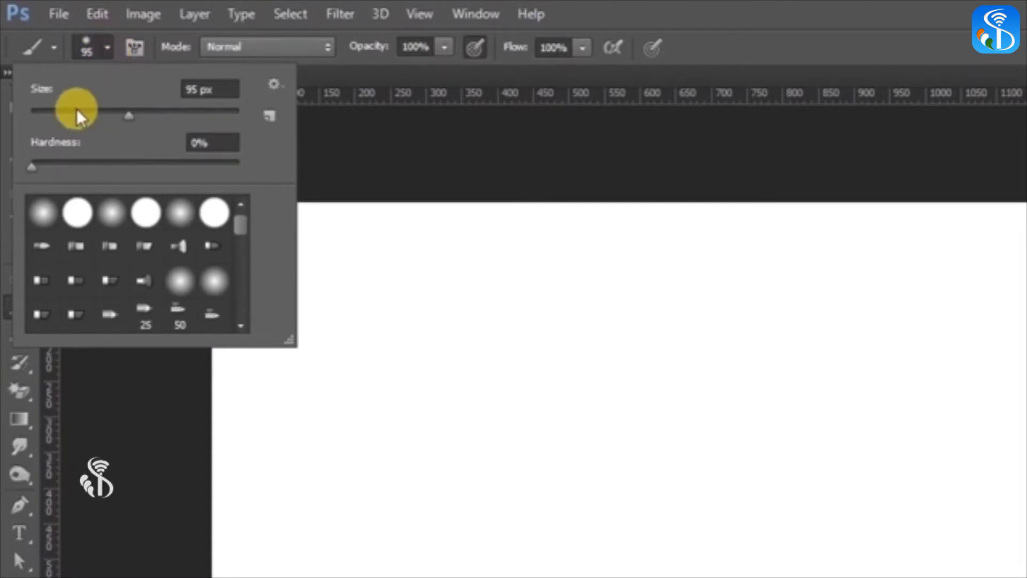
{"action": "left_click_drag", "start_coordinate": [76, 111], "coordinate": [202, 121]}
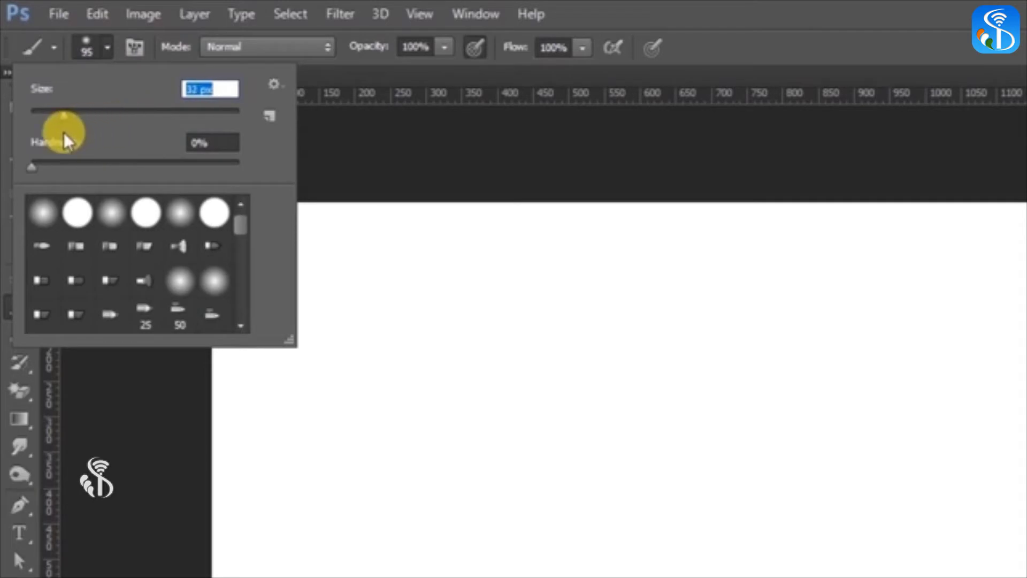
{"action": "mouse_move", "coordinate": [63, 133]}
{"action": "left_mouse_down"}
{"action": "mouse_move", "coordinate": [179, 110]}
{"action": "mouse_move", "coordinate": [19, 142]}
{"action": "left_mouse_up"}
{"action": "left_click", "coordinate": [44, 214]}
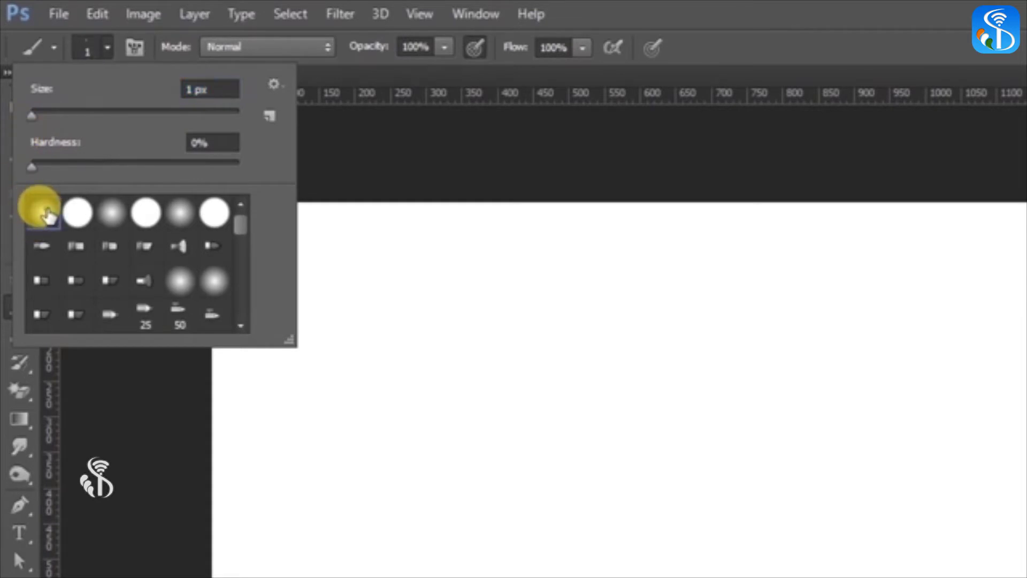
{"action": "double_click", "coordinate": [41, 211]}
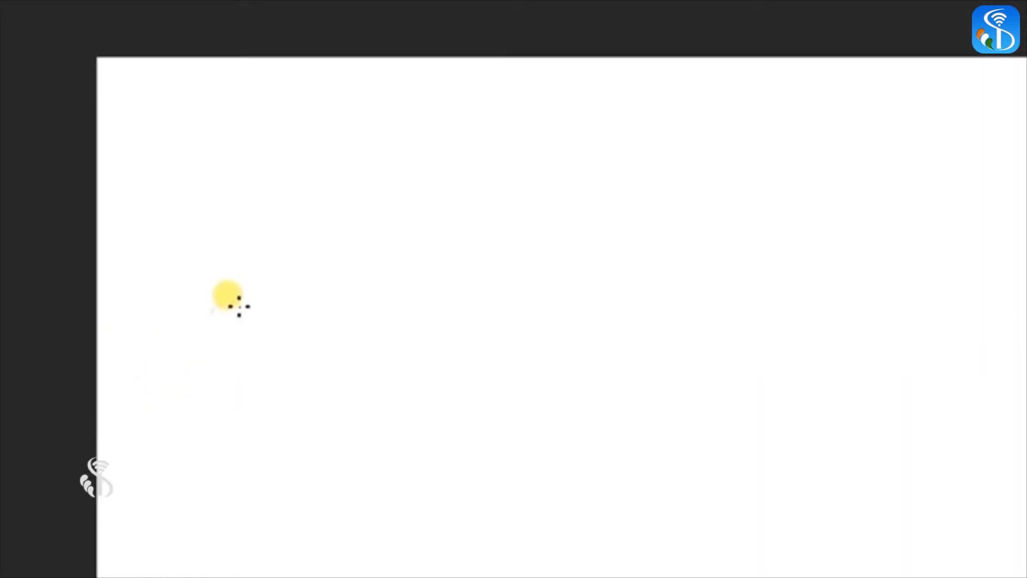
{"action": "mouse_move", "coordinate": [239, 306]}
{"action": "left_mouse_down"}
{"action": "mouse_move", "coordinate": [219, 335]}
{"action": "mouse_move", "coordinate": [208, 317]}
{"action": "mouse_move", "coordinate": [218, 299]}
{"action": "mouse_move", "coordinate": [260, 313]}
{"action": "mouse_move", "coordinate": [253, 343]}
{"action": "mouse_move", "coordinate": [214, 348]}
{"action": "mouse_move", "coordinate": [195, 310]}
{"action": "mouse_move", "coordinate": [242, 283]}
{"action": "mouse_move", "coordinate": [265, 323]}
{"action": "mouse_move", "coordinate": [224, 363]}
{"action": "mouse_move", "coordinate": [196, 341]}
{"action": "mouse_move", "coordinate": [202, 292]}
{"action": "mouse_move", "coordinate": [243, 277]}
{"action": "mouse_move", "coordinate": [287, 358]}
{"action": "mouse_move", "coordinate": [216, 388]}
{"action": "mouse_move", "coordinate": [183, 285]}
{"action": "mouse_move", "coordinate": [288, 259]}
{"action": "mouse_move", "coordinate": [305, 395]}
{"action": "mouse_move", "coordinate": [211, 430]}
{"action": "mouse_move", "coordinate": [152, 333]}
{"action": "mouse_move", "coordinate": [184, 263]}
{"action": "mouse_move", "coordinate": [280, 240]}
{"action": "mouse_move", "coordinate": [324, 288]}
{"action": "left_mouse_up"}
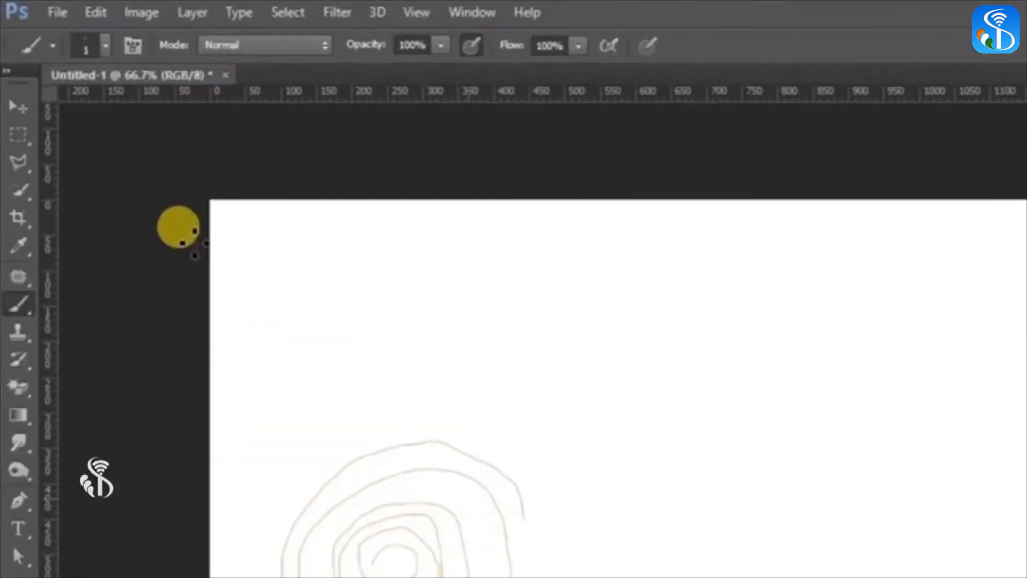
- Set the brush size to 28 px and paint a thick orange spiral beside the thin one
{"action": "left_click", "coordinate": [107, 45]}
{"action": "left_click_drag", "start_coordinate": [32, 115], "coordinate": [38, 111]}
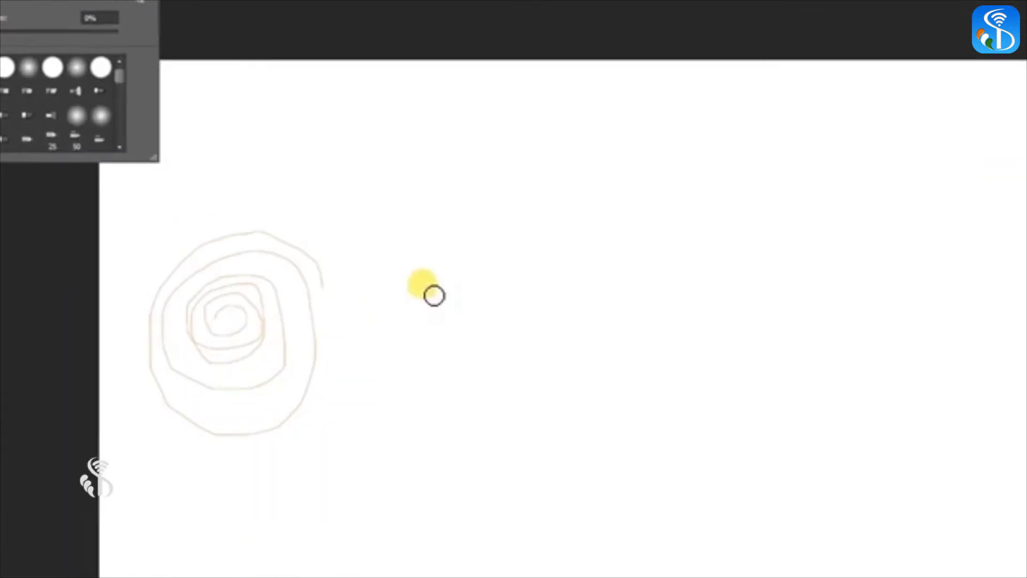
{"action": "left_click", "coordinate": [436, 294]}
{"action": "mouse_move", "coordinate": [435, 295]}
{"action": "left_mouse_down"}
{"action": "mouse_move", "coordinate": [464, 332]}
{"action": "mouse_move", "coordinate": [412, 320]}
{"action": "mouse_move", "coordinate": [455, 266]}
{"action": "mouse_move", "coordinate": [500, 299]}
{"action": "mouse_move", "coordinate": [458, 360]}
{"action": "mouse_move", "coordinate": [392, 342]}
{"action": "mouse_move", "coordinate": [415, 262]}
{"action": "mouse_move", "coordinate": [521, 257]}
{"action": "mouse_move", "coordinate": [531, 346]}
{"action": "mouse_move", "coordinate": [447, 393]}
{"action": "mouse_move", "coordinate": [367, 366]}
{"action": "mouse_move", "coordinate": [372, 295]}
{"action": "mouse_move", "coordinate": [430, 238]}
{"action": "mouse_move", "coordinate": [489, 226]}
{"action": "mouse_move", "coordinate": [536, 257]}
{"action": "mouse_move", "coordinate": [544, 299]}
{"action": "left_mouse_up"}
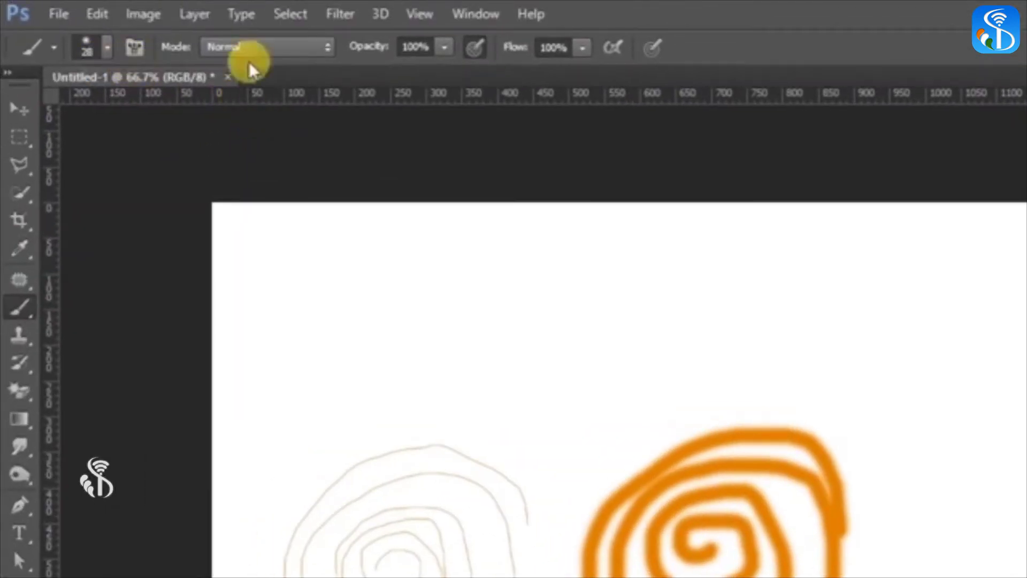
- Change the brush blending mode to Dissolve and paint a grainy-edged spiral to the right of the second one
{"action": "left_click", "coordinate": [326, 47]}
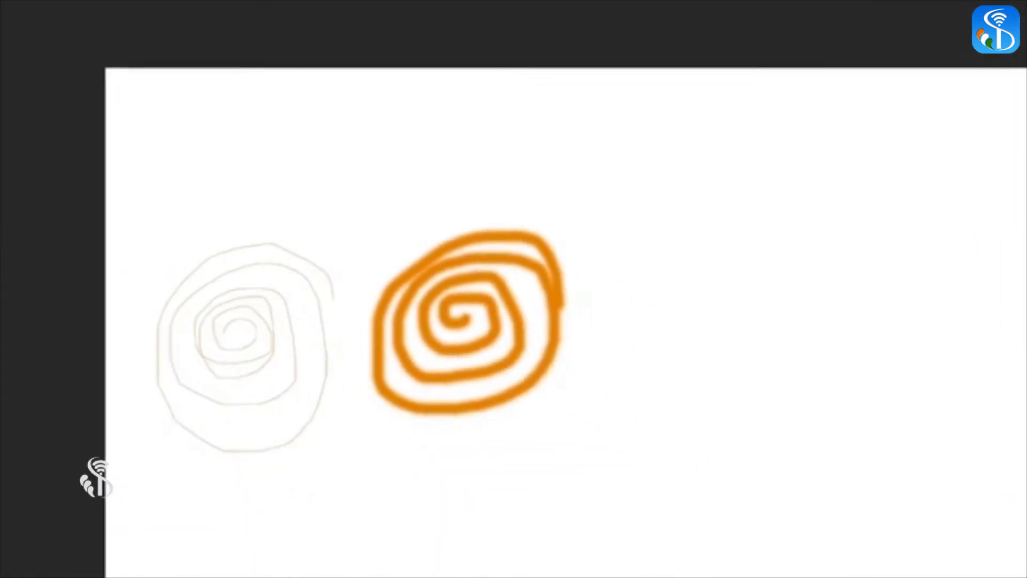
{"action": "mouse_move", "coordinate": [699, 283]}
{"action": "left_mouse_down"}
{"action": "mouse_move", "coordinate": [682, 300]}
{"action": "mouse_move", "coordinate": [637, 296]}
{"action": "mouse_move", "coordinate": [634, 265]}
{"action": "mouse_move", "coordinate": [672, 256]}
{"action": "mouse_move", "coordinate": [694, 283]}
{"action": "mouse_move", "coordinate": [694, 314]}
{"action": "mouse_move", "coordinate": [632, 330]}
{"action": "mouse_move", "coordinate": [602, 269]}
{"action": "mouse_move", "coordinate": [661, 235]}
{"action": "mouse_move", "coordinate": [735, 265]}
{"action": "mouse_move", "coordinate": [693, 349]}
{"action": "mouse_move", "coordinate": [599, 358]}
{"action": "mouse_move", "coordinate": [557, 279]}
{"action": "mouse_move", "coordinate": [616, 217]}
{"action": "mouse_move", "coordinate": [759, 215]}
{"action": "mouse_move", "coordinate": [783, 282]}
{"action": "mouse_move", "coordinate": [742, 361]}
{"action": "mouse_move", "coordinate": [635, 400]}
{"action": "mouse_move", "coordinate": [551, 348]}
{"action": "mouse_move", "coordinate": [554, 258]}
{"action": "mouse_move", "coordinate": [610, 188]}
{"action": "mouse_move", "coordinate": [674, 174]}
{"action": "mouse_move", "coordinate": [751, 190]}
{"action": "mouse_move", "coordinate": [767, 204]}
{"action": "left_mouse_up"}
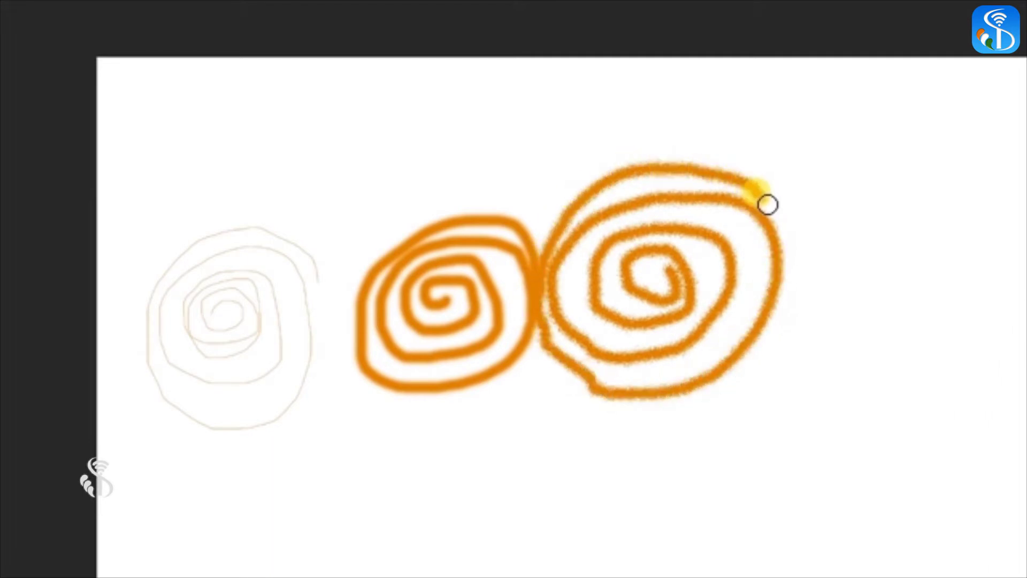
- Paint two wavy strokes in Normal mode on the right of the canvas, one at 100% opacity and one below it at 16%
{"action": "key", "text": "shift+alt+n"}
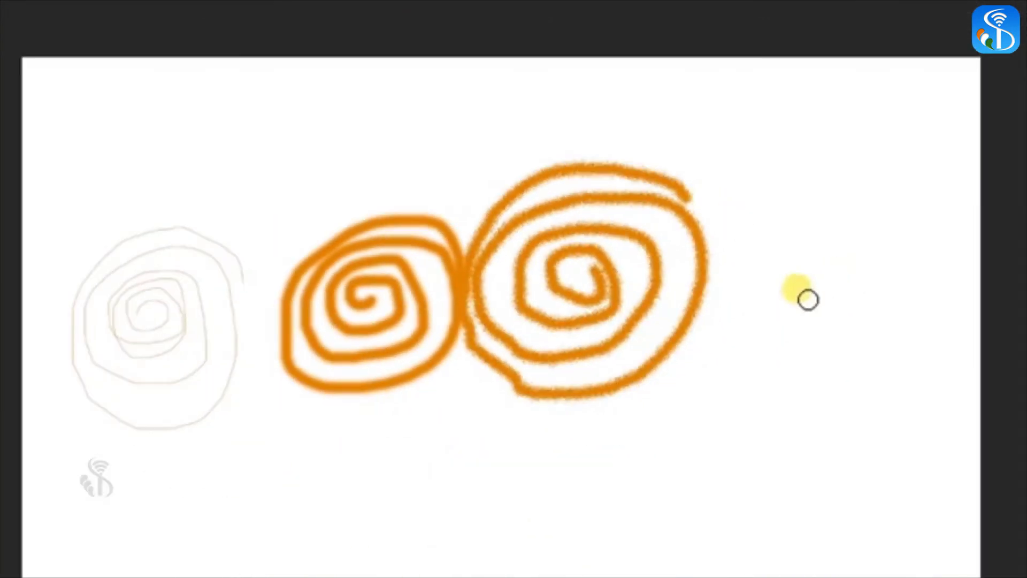
{"action": "mouse_move", "coordinate": [754, 261]}
{"action": "left_mouse_down"}
{"action": "mouse_move", "coordinate": [933, 232]}
{"action": "mouse_move", "coordinate": [940, 211]}
{"action": "left_mouse_up"}
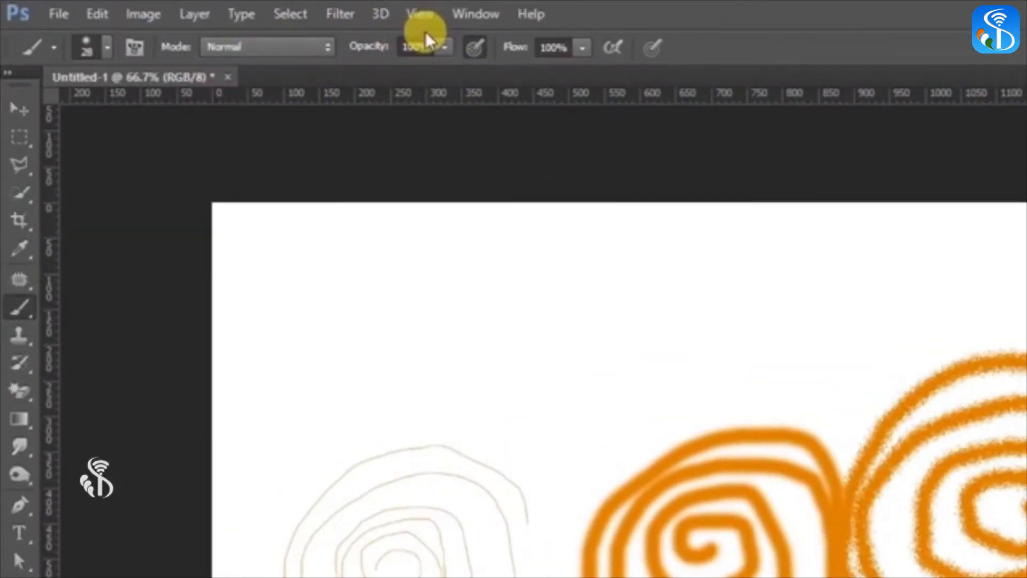
{"action": "left_click", "coordinate": [444, 47]}
{"action": "left_click_drag", "start_coordinate": [410, 75], "coordinate": [355, 86]}
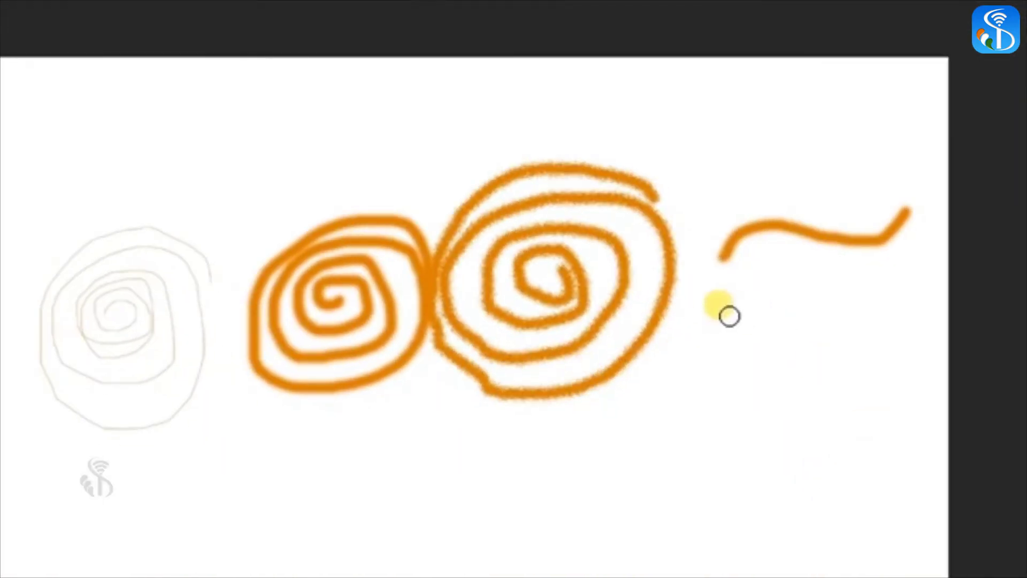
{"action": "mouse_move", "coordinate": [730, 317]}
{"action": "left_mouse_down"}
{"action": "mouse_move", "coordinate": [806, 294]}
{"action": "mouse_move", "coordinate": [906, 284]}
{"action": "left_mouse_up"}
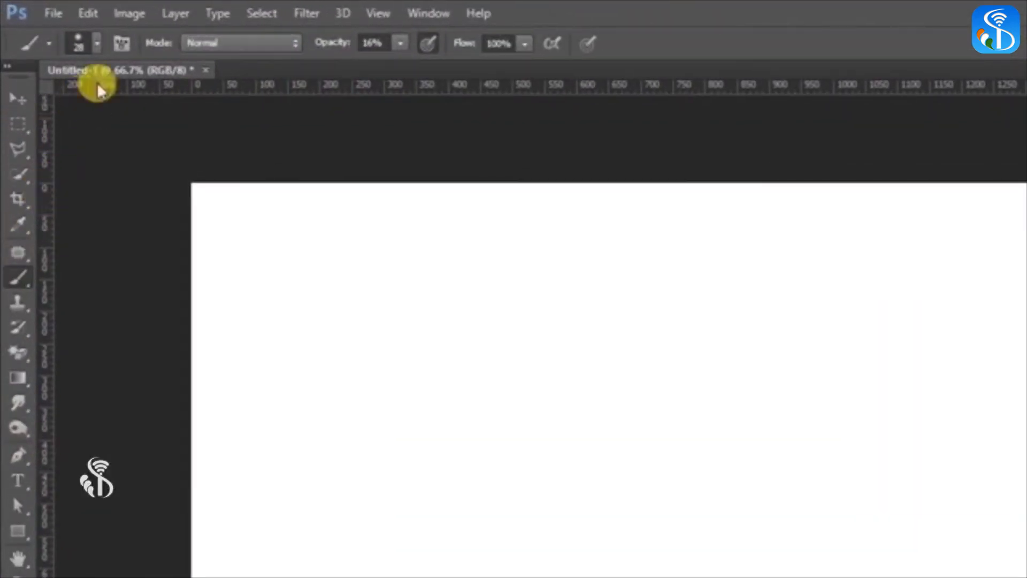
- Append the M Brushes set to the current brush presets and look through the extended brush list
{"action": "left_click", "coordinate": [100, 47]}
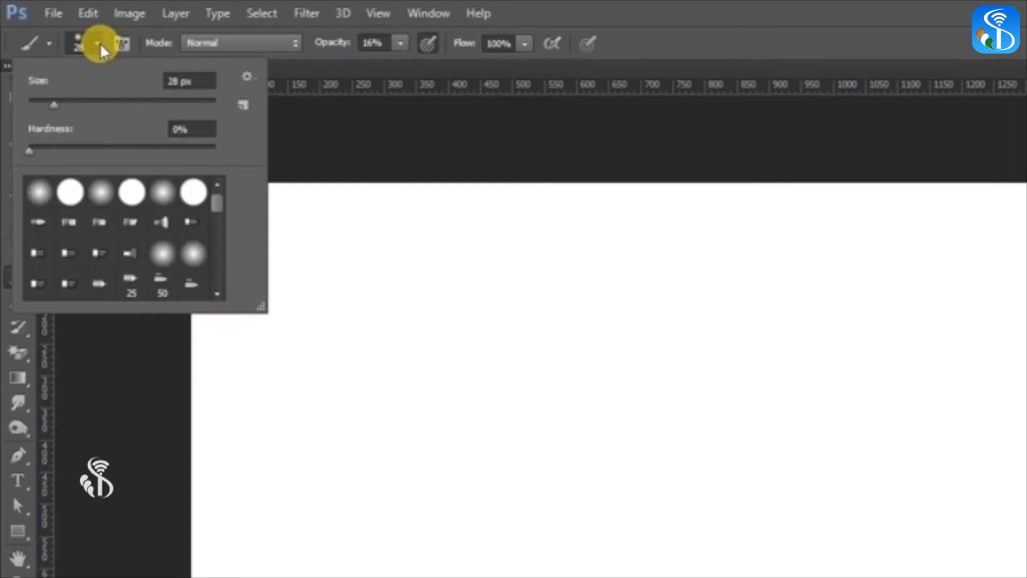
{"action": "left_click", "coordinate": [247, 80]}
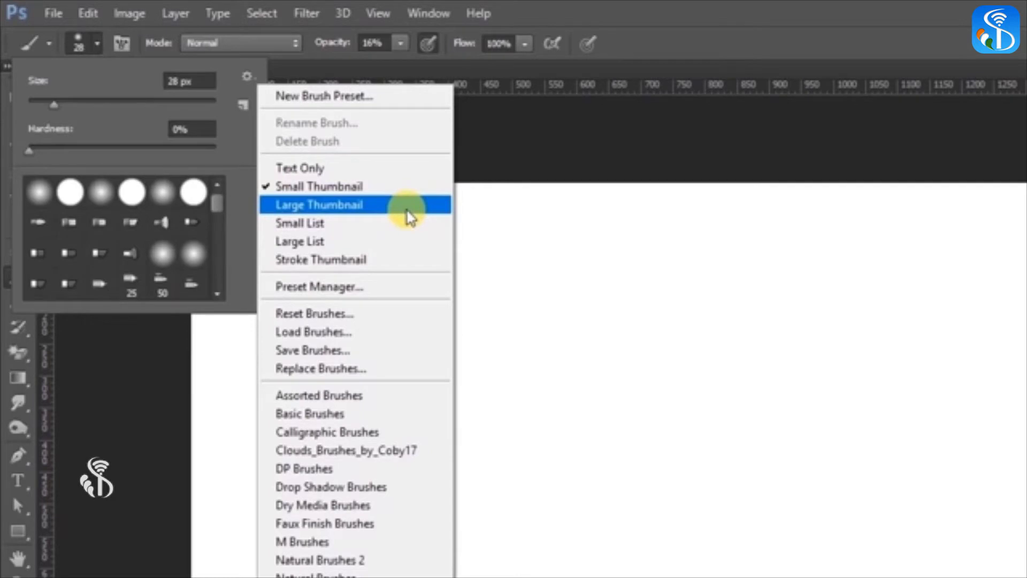
{"action": "left_click", "coordinate": [208, 210]}
{"action": "left_click_drag", "start_coordinate": [218, 219], "coordinate": [216, 289]}
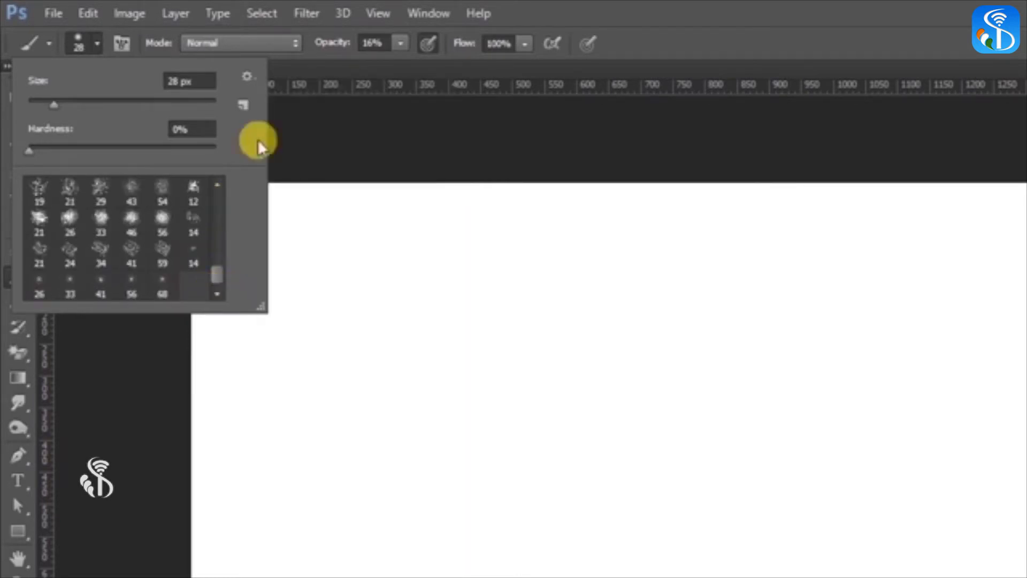
{"action": "left_click", "coordinate": [246, 77]}
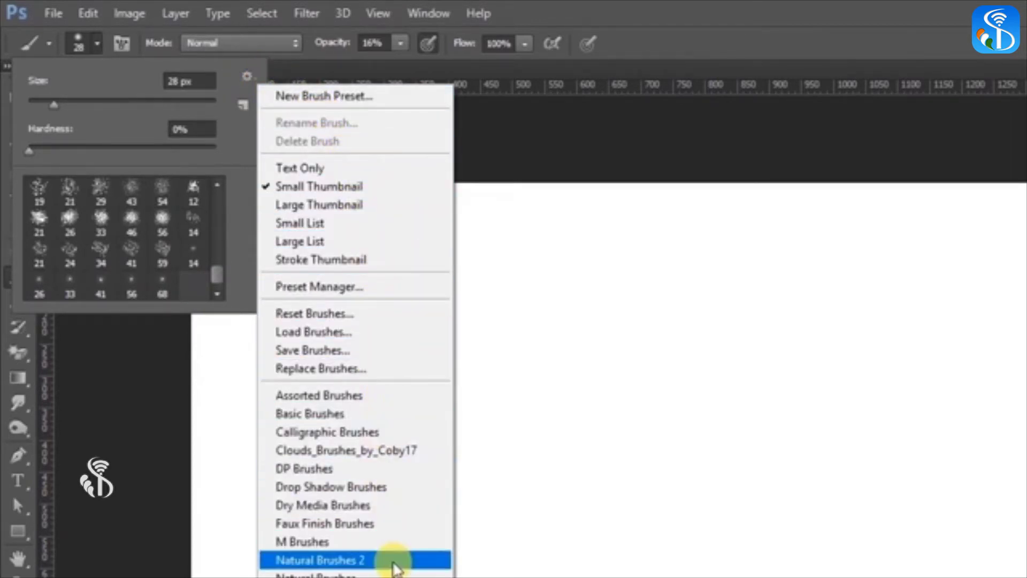
{"action": "left_click", "coordinate": [368, 540]}
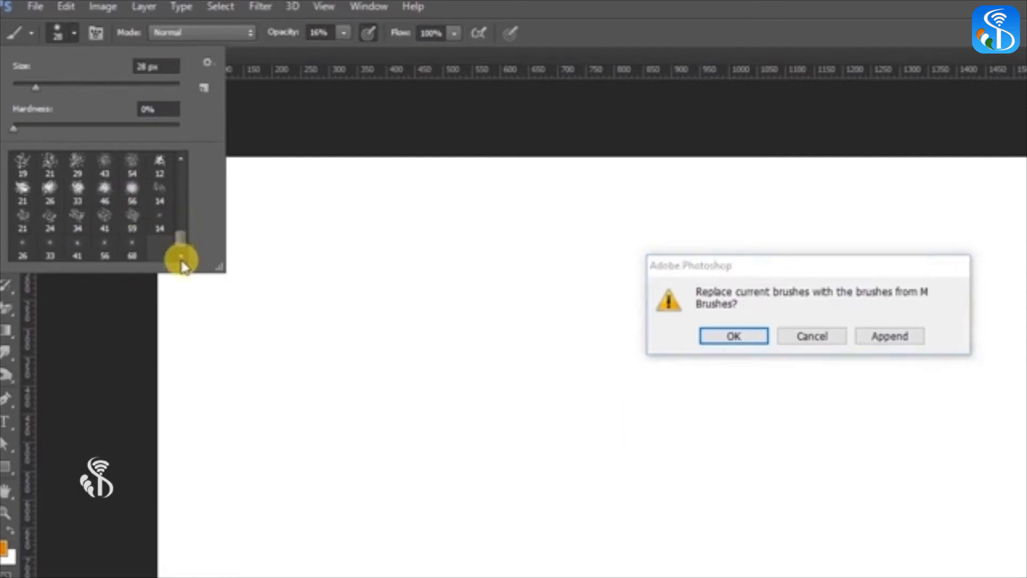
{"action": "left_click", "coordinate": [893, 341]}
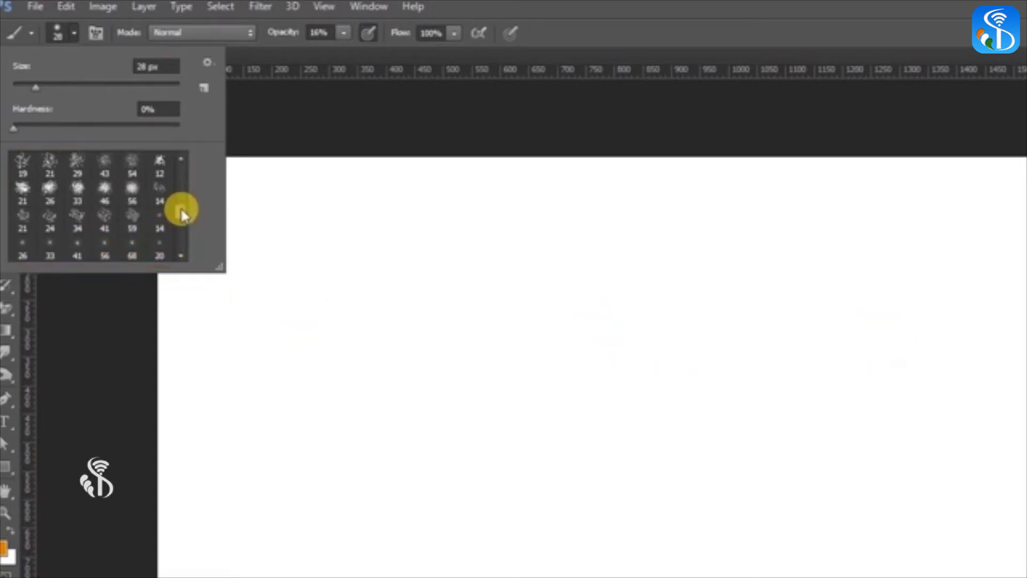
{"action": "mouse_move", "coordinate": [178, 211]}
{"action": "left_mouse_down"}
{"action": "mouse_move", "coordinate": [181, 252]}
{"action": "mouse_move", "coordinate": [188, 156]}
{"action": "left_mouse_up"}
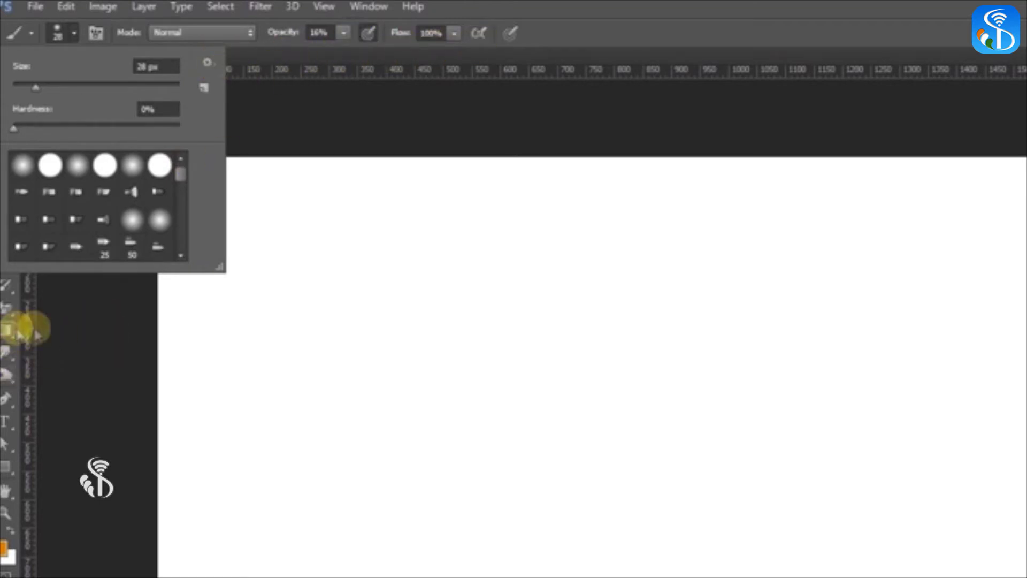
{"action": "left_click", "coordinate": [18, 262]}
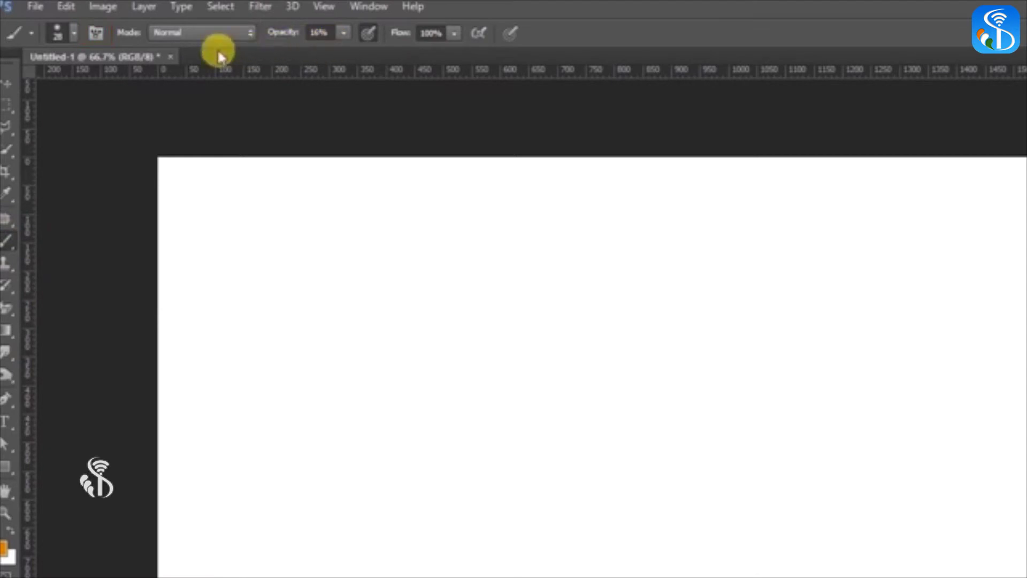
- Open the detailed brush settings and give a 20 px soft round tip an angle of -43° and a roundness of 72%
{"action": "left_click", "coordinate": [96, 33]}
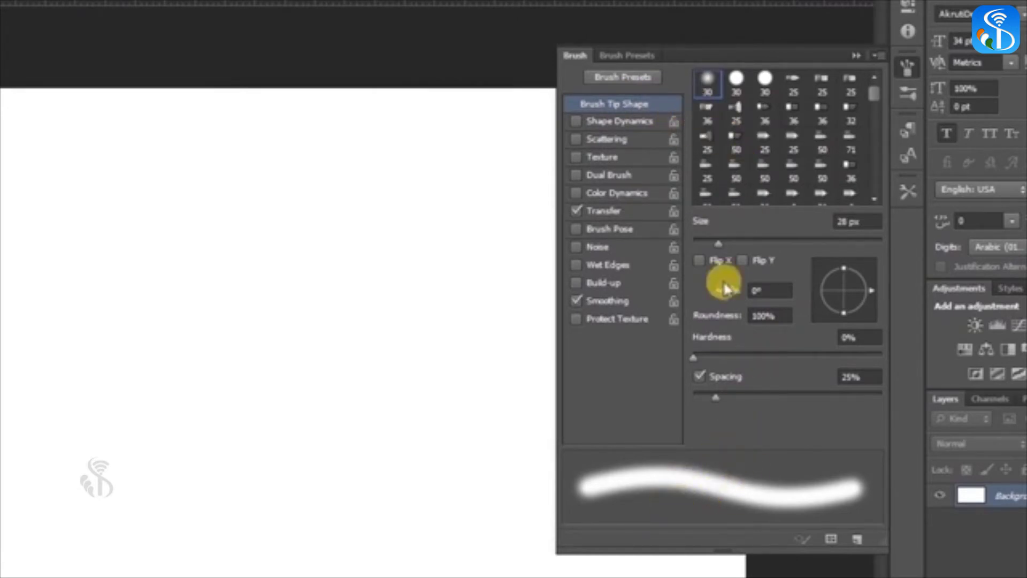
{"action": "mouse_move", "coordinate": [718, 242]}
{"action": "left_mouse_down"}
{"action": "mouse_move", "coordinate": [783, 241]}
{"action": "mouse_move", "coordinate": [673, 243]}
{"action": "mouse_move", "coordinate": [731, 240]}
{"action": "mouse_move", "coordinate": [699, 237]}
{"action": "mouse_move", "coordinate": [711, 241]}
{"action": "left_mouse_up"}
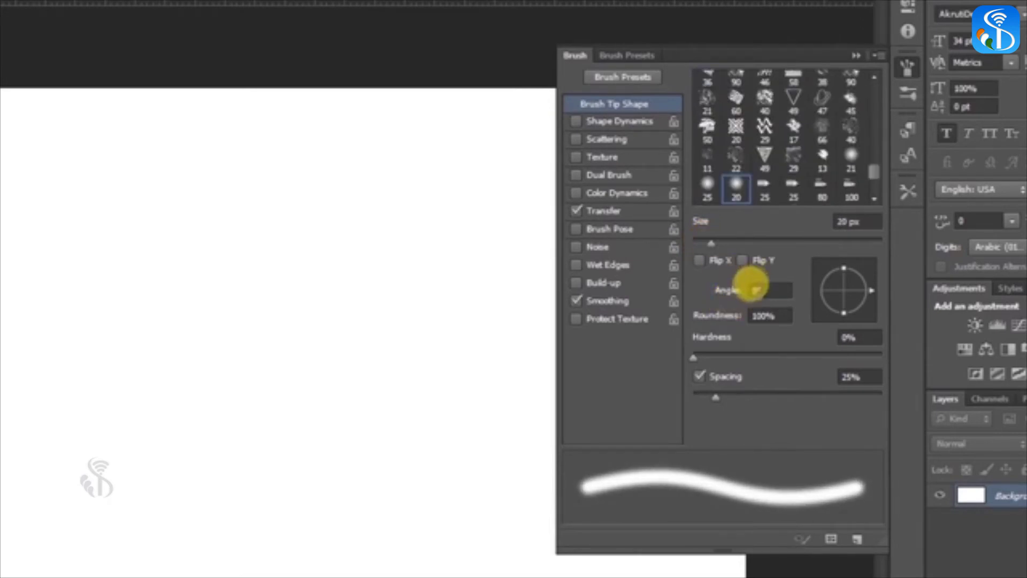
{"action": "mouse_move", "coordinate": [844, 271]}
{"action": "left_mouse_down"}
{"action": "mouse_move", "coordinate": [863, 289]}
{"action": "mouse_move", "coordinate": [846, 270]}
{"action": "mouse_move", "coordinate": [827, 270]}
{"action": "mouse_move", "coordinate": [825, 291]}
{"action": "mouse_move", "coordinate": [840, 267]}
{"action": "mouse_move", "coordinate": [851, 274]}
{"action": "mouse_move", "coordinate": [862, 309]}
{"action": "mouse_move", "coordinate": [844, 317]}
{"action": "mouse_move", "coordinate": [855, 280]}
{"action": "left_mouse_up"}
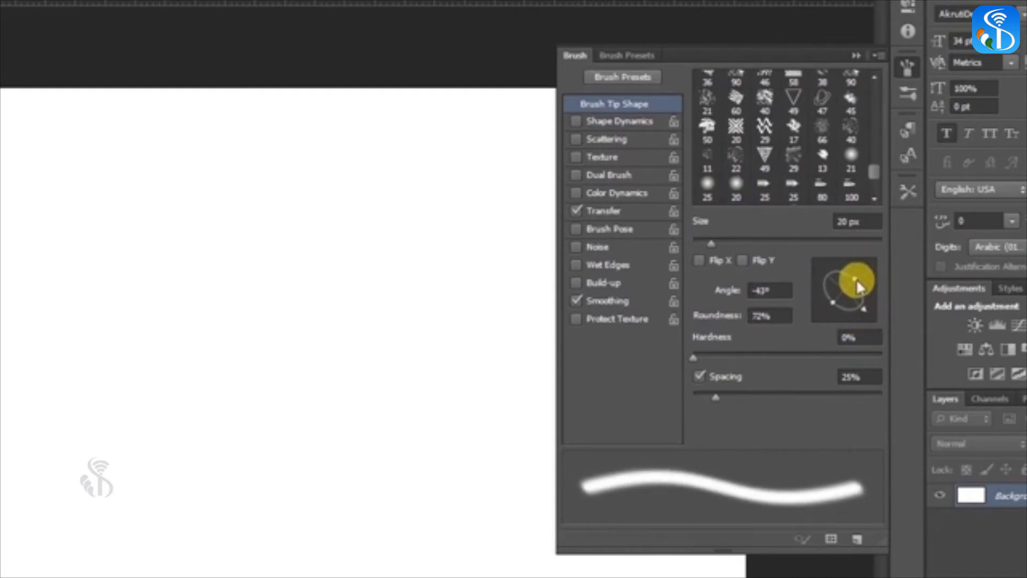
- Try the Flip X and Flip Y options on the brush tip, leaving both off
{"action": "left_click", "coordinate": [699, 260]}
{"action": "left_click", "coordinate": [742, 261]}
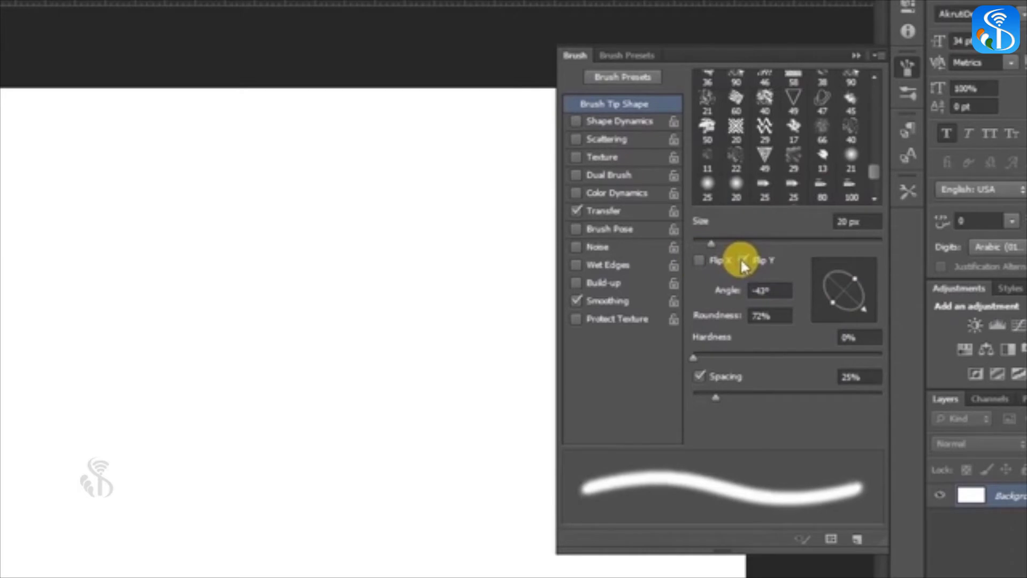
{"action": "left_click", "coordinate": [741, 261]}
{"action": "left_click", "coordinate": [698, 260]}
{"action": "left_click", "coordinate": [699, 261]}
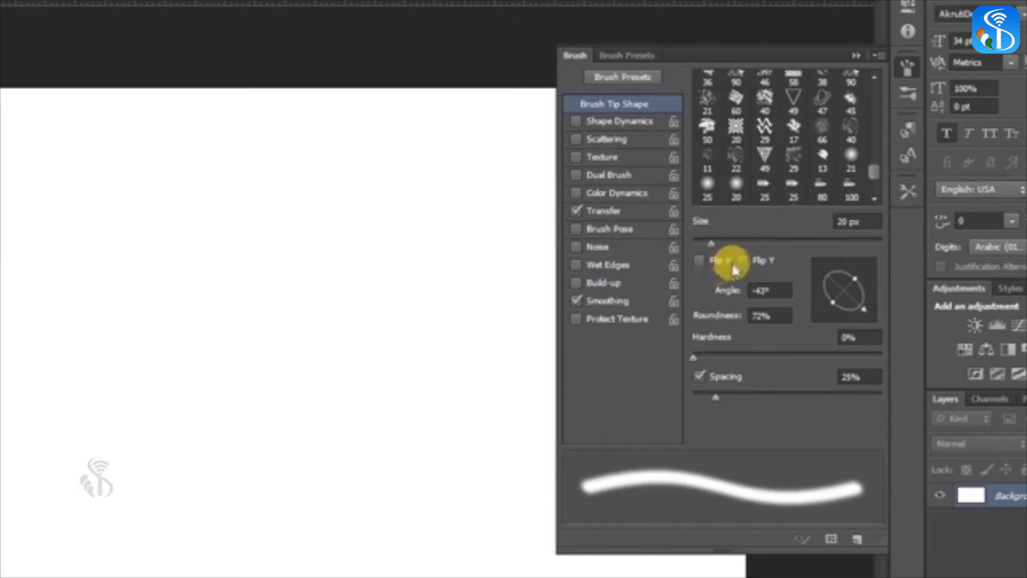
{"action": "left_click", "coordinate": [740, 260]}
{"action": "left_click", "coordinate": [741, 260]}
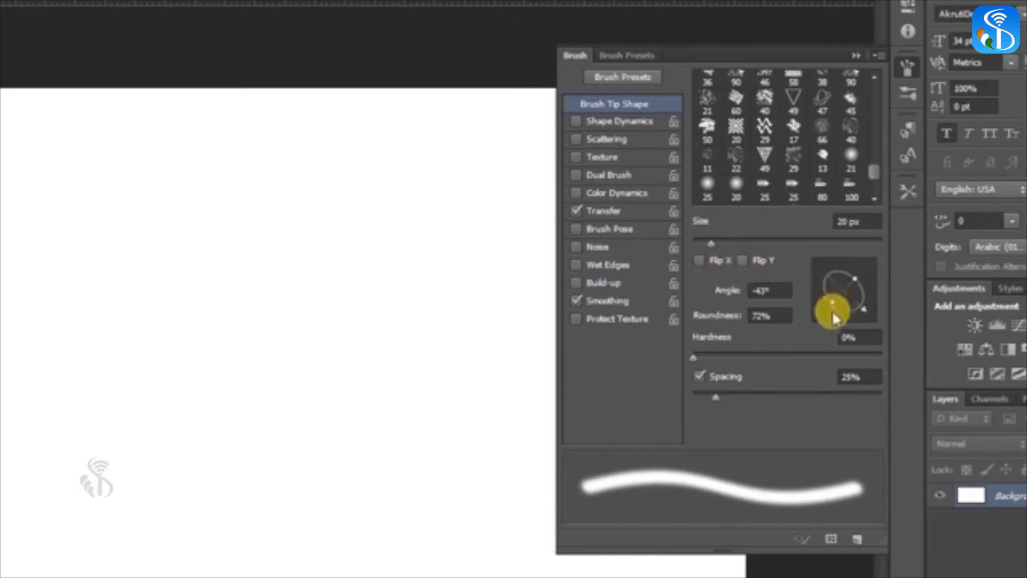
- Set the round brush tip's roundness to 100% and its spacing to 100%
{"action": "left_click_drag", "start_coordinate": [715, 398], "coordinate": [826, 388]}
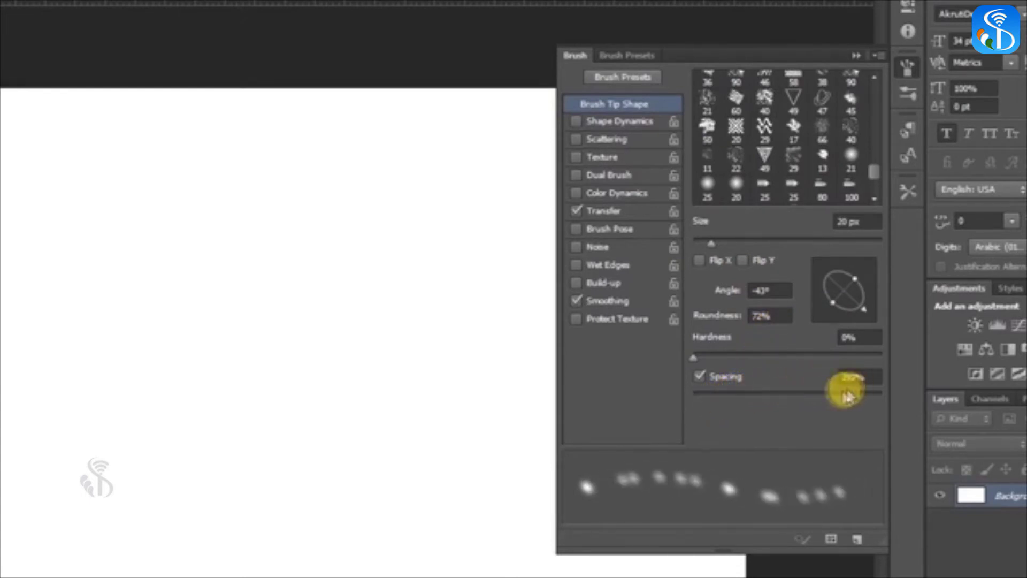
{"action": "left_click_drag", "start_coordinate": [864, 313], "coordinate": [859, 271]}
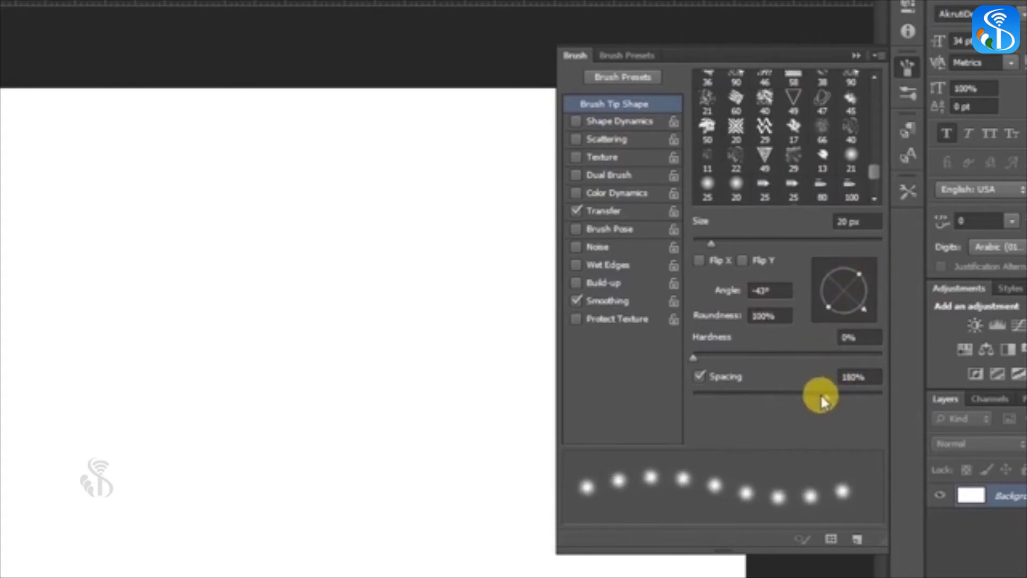
{"action": "mouse_move", "coordinate": [820, 394]}
{"action": "left_mouse_down"}
{"action": "mouse_move", "coordinate": [740, 399]}
{"action": "mouse_move", "coordinate": [786, 394]}
{"action": "left_mouse_up"}
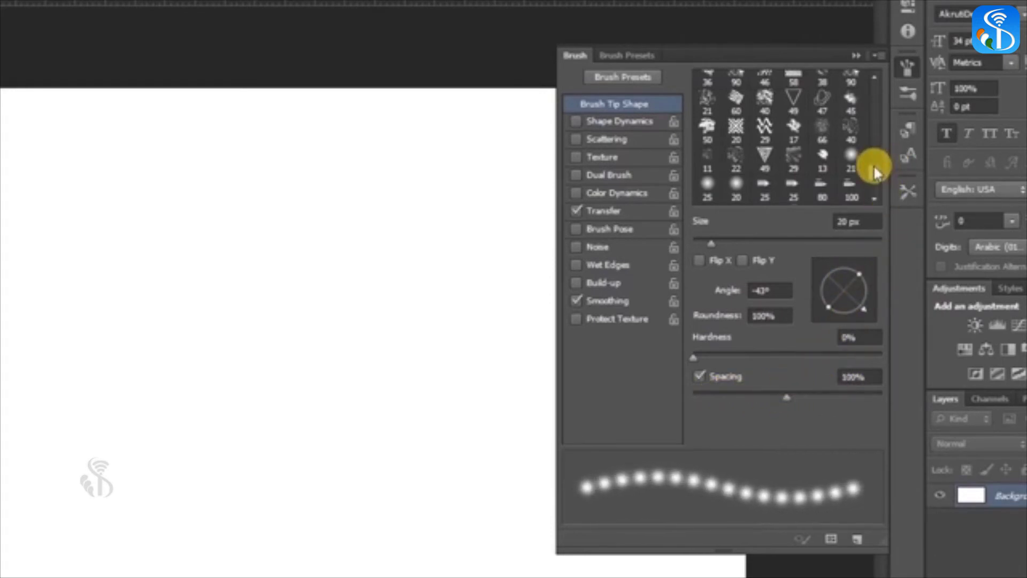
- Choose the 95 px leaf-shaped tip, set its spacing to 188%, and paint a wavy row of separate leaves across the canvas
{"action": "left_click_drag", "start_coordinate": [874, 165], "coordinate": [875, 115]}
{"action": "left_click", "coordinate": [695, 143]}
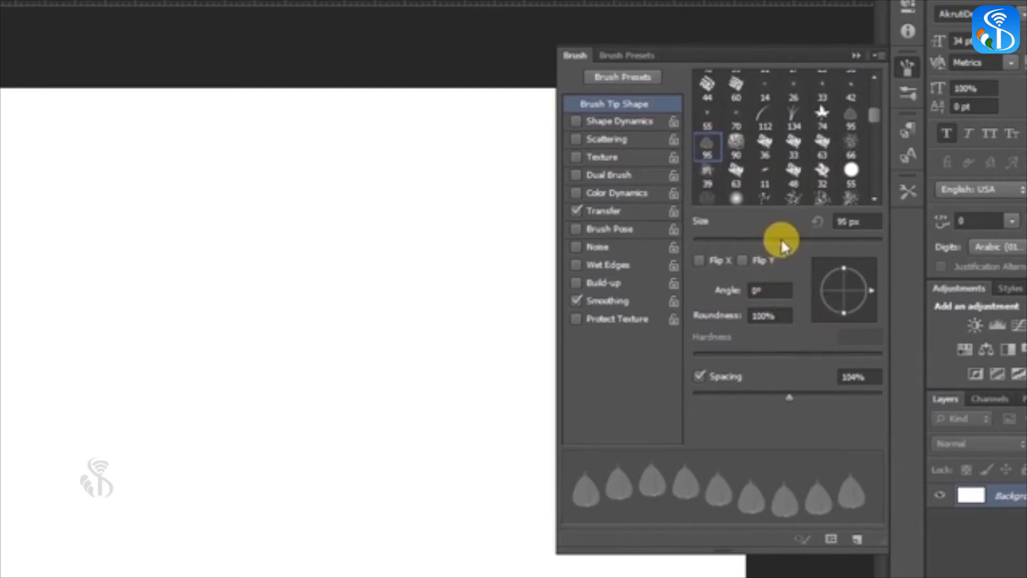
{"action": "left_click_drag", "start_coordinate": [792, 399], "coordinate": [830, 401]}
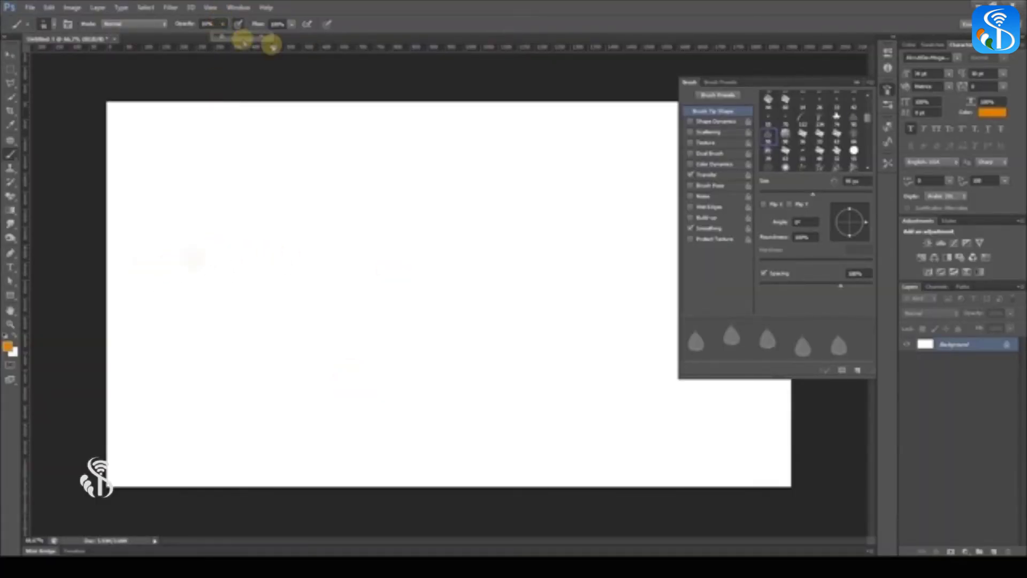
{"action": "mouse_move", "coordinate": [168, 259]}
{"action": "left_mouse_down"}
{"action": "mouse_move", "coordinate": [239, 255]}
{"action": "mouse_move", "coordinate": [371, 317]}
{"action": "mouse_move", "coordinate": [444, 336]}
{"action": "mouse_move", "coordinate": [511, 290]}
{"action": "mouse_move", "coordinate": [560, 277]}
{"action": "mouse_move", "coordinate": [611, 298]}
{"action": "mouse_move", "coordinate": [702, 382]}
{"action": "left_mouse_up"}
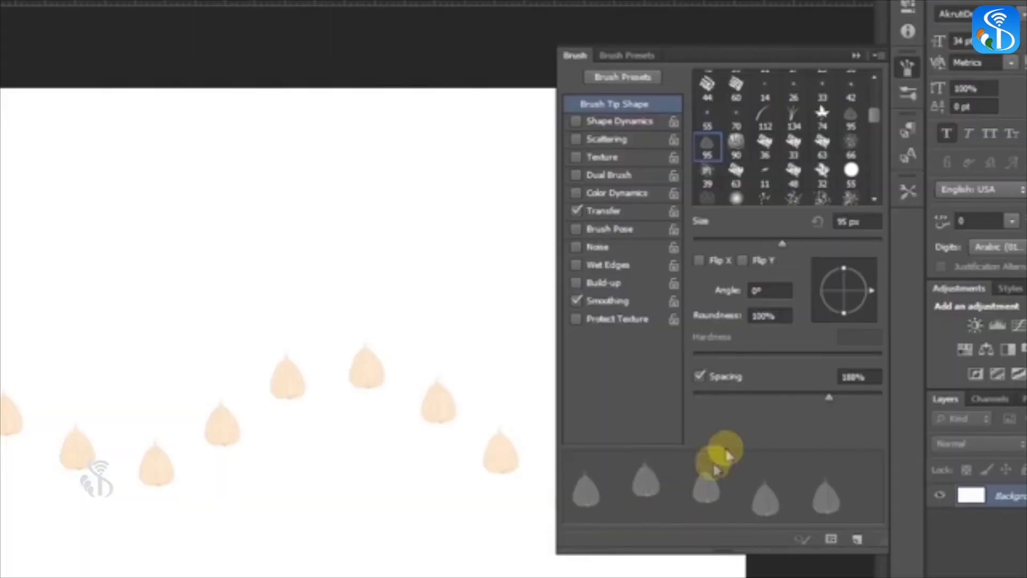
- Turn on Shape Dynamics with a size jitter of 30% and paint a wavy row of leaves above the existing row
{"action": "left_click", "coordinate": [614, 120]}
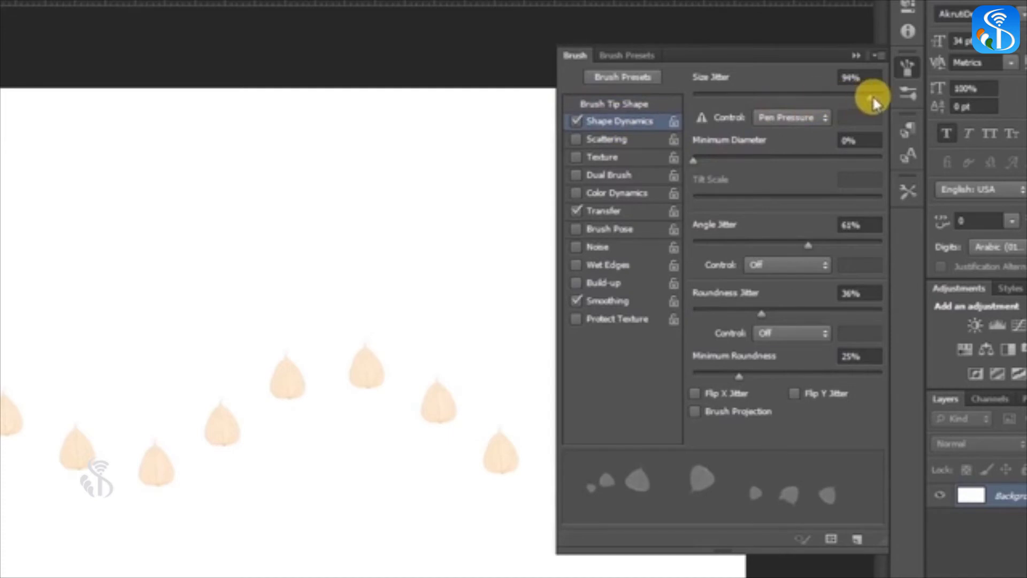
{"action": "mouse_move", "coordinate": [872, 95]}
{"action": "left_mouse_down"}
{"action": "mouse_move", "coordinate": [672, 99]}
{"action": "mouse_move", "coordinate": [750, 103]}
{"action": "left_mouse_up"}
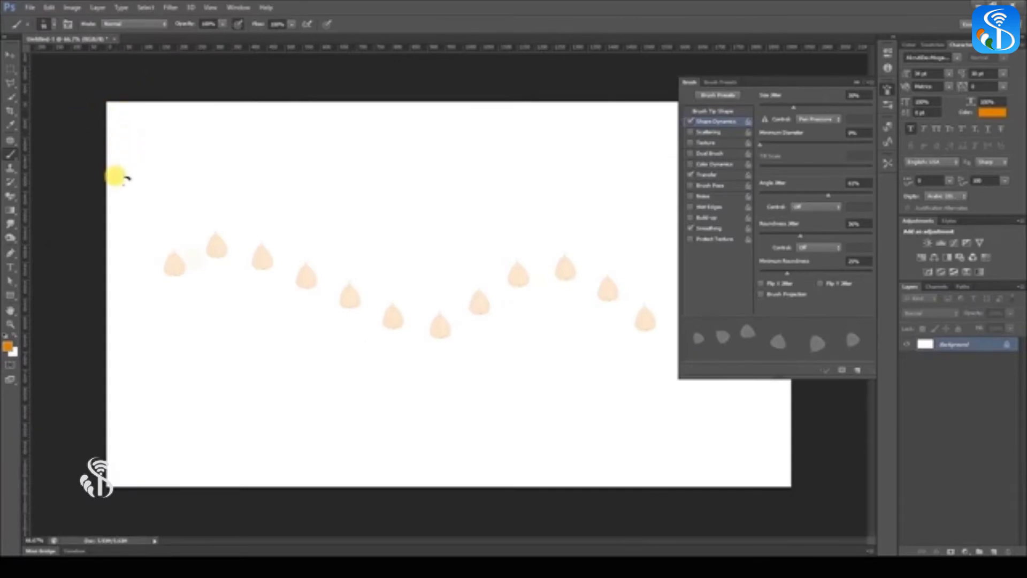
{"action": "mouse_move", "coordinate": [115, 180]}
{"action": "left_mouse_down"}
{"action": "mouse_move", "coordinate": [150, 158]}
{"action": "mouse_move", "coordinate": [303, 213]}
{"action": "left_mouse_up"}
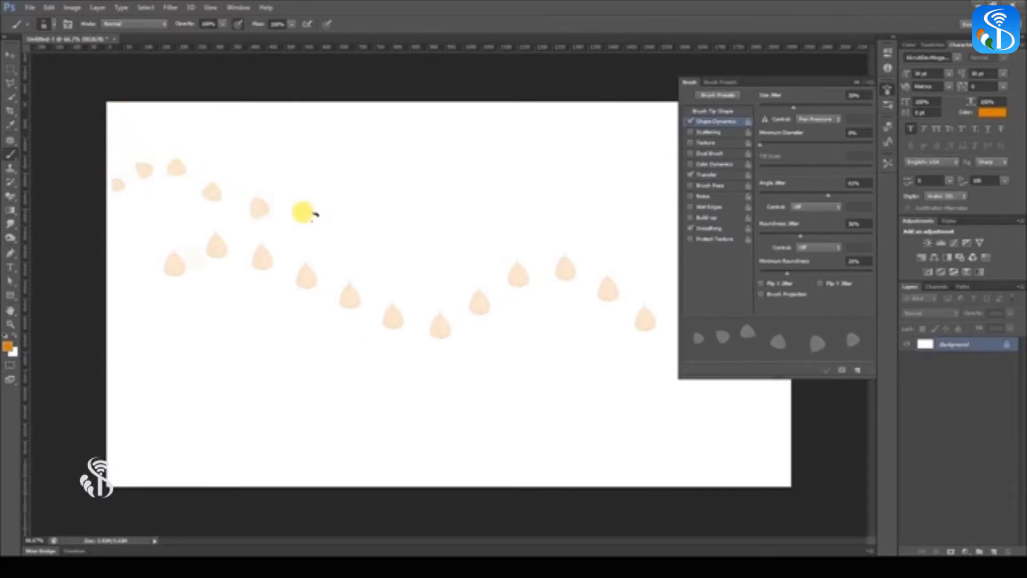
{"action": "mouse_move", "coordinate": [373, 185]}
{"action": "left_mouse_down"}
{"action": "mouse_move", "coordinate": [425, 183]}
{"action": "mouse_move", "coordinate": [523, 213]}
{"action": "mouse_move", "coordinate": [615, 202]}
{"action": "left_mouse_up"}
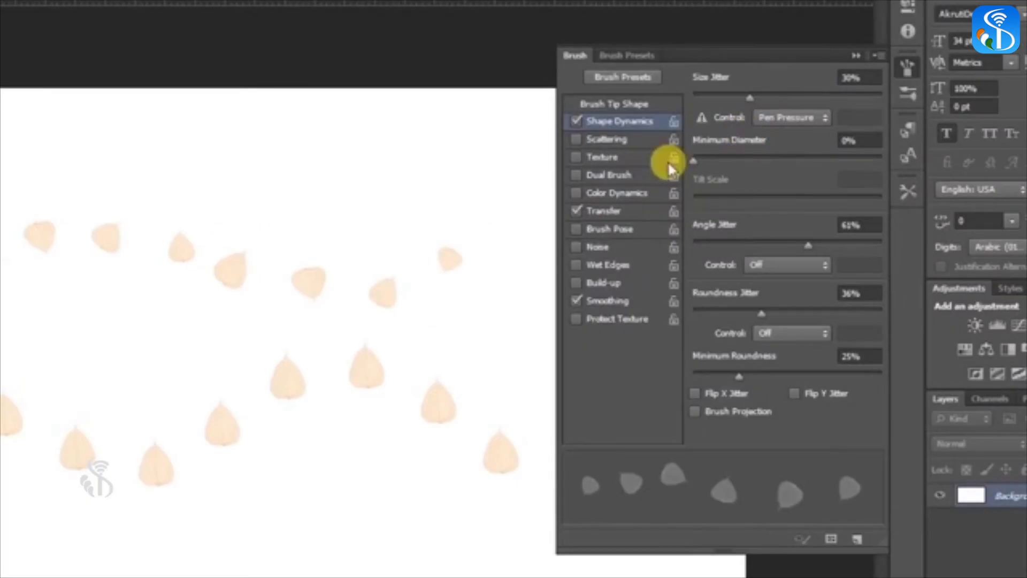
- Set the roundness jitter to 95% and paint another row of leaves across the lower part of the canvas
{"action": "mouse_move", "coordinate": [761, 313]}
{"action": "left_mouse_down"}
{"action": "mouse_move", "coordinate": [873, 316]}
{"action": "mouse_move", "coordinate": [692, 310]}
{"action": "mouse_move", "coordinate": [876, 303]}
{"action": "left_mouse_up"}
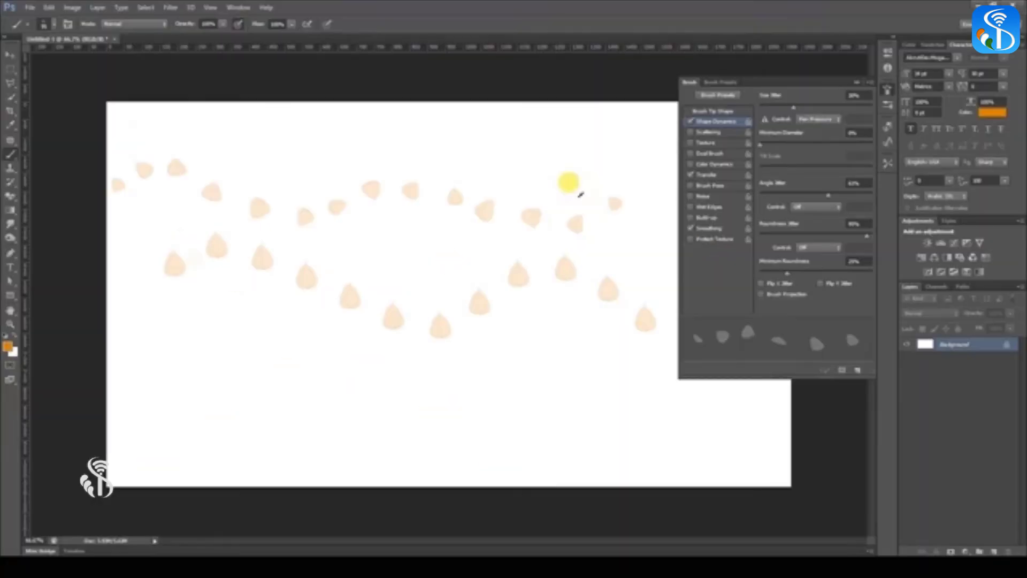
{"action": "mouse_move", "coordinate": [119, 310]}
{"action": "left_mouse_down"}
{"action": "mouse_move", "coordinate": [121, 335]}
{"action": "mouse_move", "coordinate": [302, 377]}
{"action": "mouse_move", "coordinate": [533, 377]}
{"action": "mouse_move", "coordinate": [584, 365]}
{"action": "mouse_move", "coordinate": [697, 401]}
{"action": "left_mouse_up"}
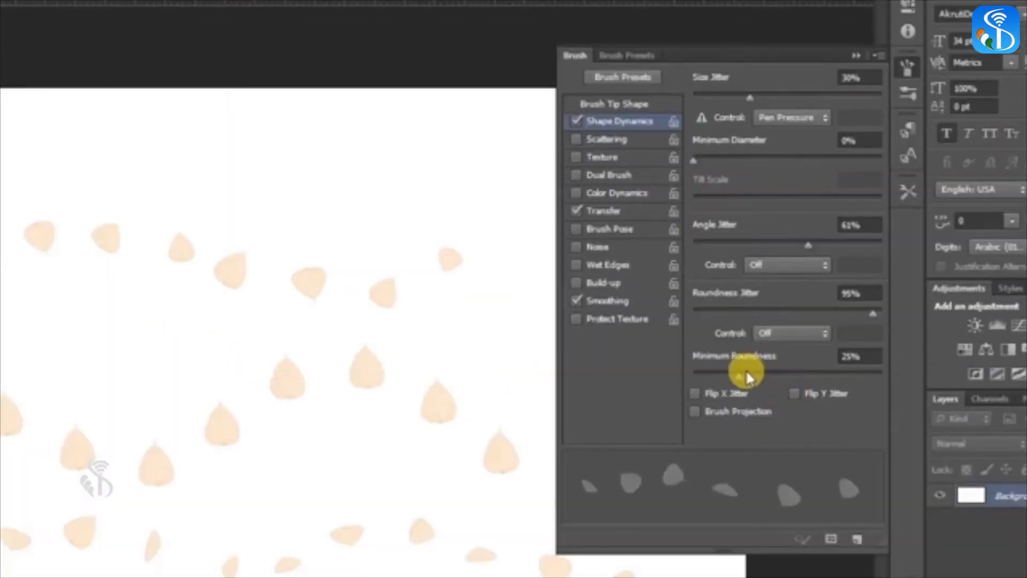
- Turn on Scattering and set scatter to 676%, count to 4 and count jitter to 28%
{"action": "left_click", "coordinate": [606, 139]}
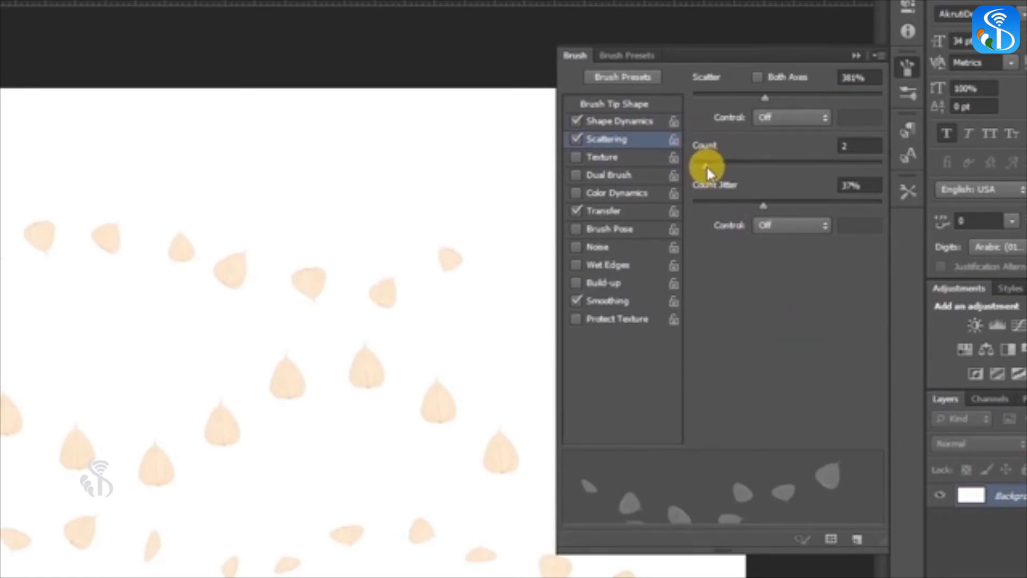
{"action": "mouse_move", "coordinate": [707, 163]}
{"action": "left_mouse_down"}
{"action": "mouse_move", "coordinate": [784, 176]}
{"action": "mouse_move", "coordinate": [768, 190]}
{"action": "mouse_move", "coordinate": [853, 222]}
{"action": "mouse_move", "coordinate": [745, 213]}
{"action": "left_mouse_up"}
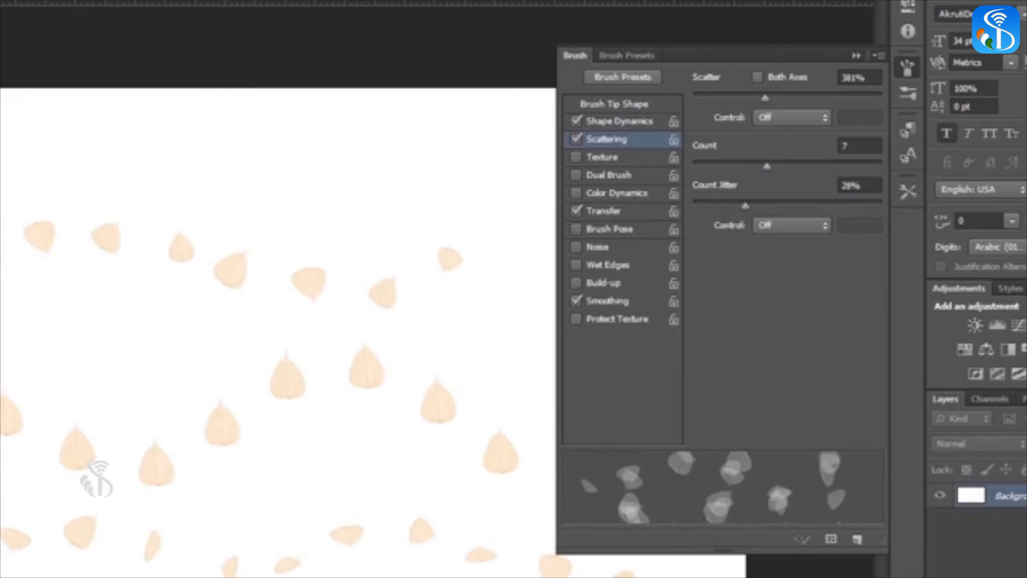
{"action": "left_click_drag", "start_coordinate": [766, 166], "coordinate": [725, 172]}
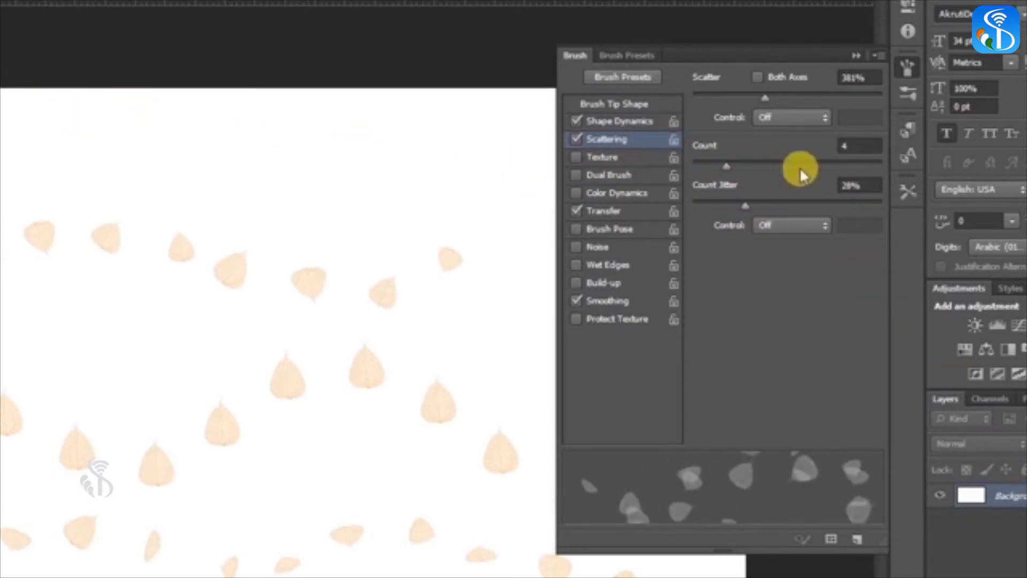
{"action": "mouse_move", "coordinate": [764, 94]}
{"action": "left_mouse_down"}
{"action": "mouse_move", "coordinate": [840, 91]}
{"action": "mouse_move", "coordinate": [678, 116]}
{"action": "mouse_move", "coordinate": [749, 134]}
{"action": "mouse_move", "coordinate": [818, 132]}
{"action": "left_mouse_up"}
- Undo the old test strokes and paint scattered leaves across the canvas, adding a final dab with the count set to 5
{"action": "key", "text": "ctrl+z"}
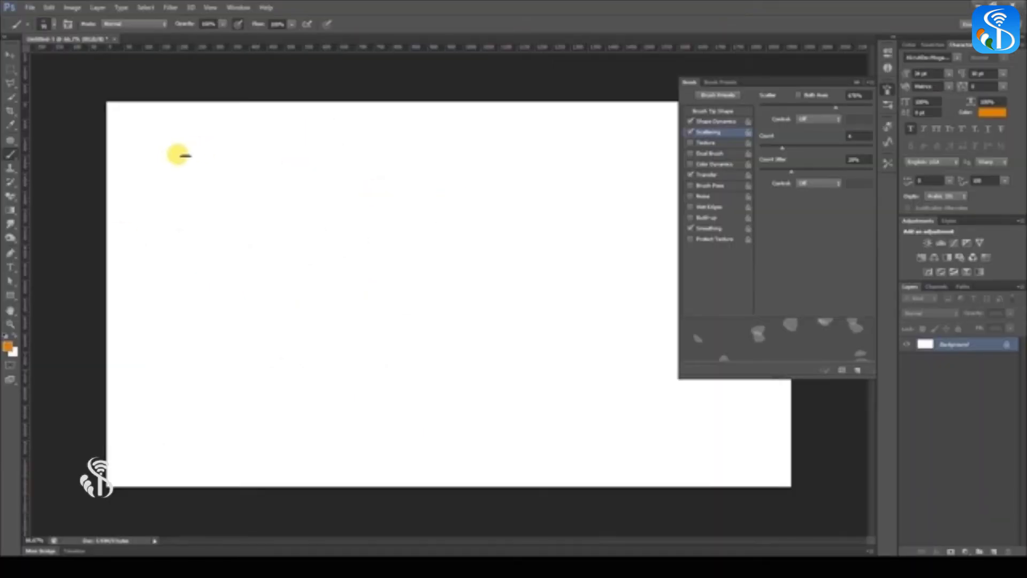
{"action": "mouse_move", "coordinate": [176, 154]}
{"action": "left_mouse_down"}
{"action": "mouse_move", "coordinate": [270, 202]}
{"action": "mouse_move", "coordinate": [538, 441]}
{"action": "mouse_move", "coordinate": [746, 394]}
{"action": "mouse_move", "coordinate": [557, 280]}
{"action": "mouse_move", "coordinate": [403, 227]}
{"action": "mouse_move", "coordinate": [573, 166]}
{"action": "mouse_move", "coordinate": [335, 152]}
{"action": "mouse_move", "coordinate": [143, 306]}
{"action": "mouse_move", "coordinate": [133, 464]}
{"action": "mouse_move", "coordinate": [206, 425]}
{"action": "left_mouse_up"}
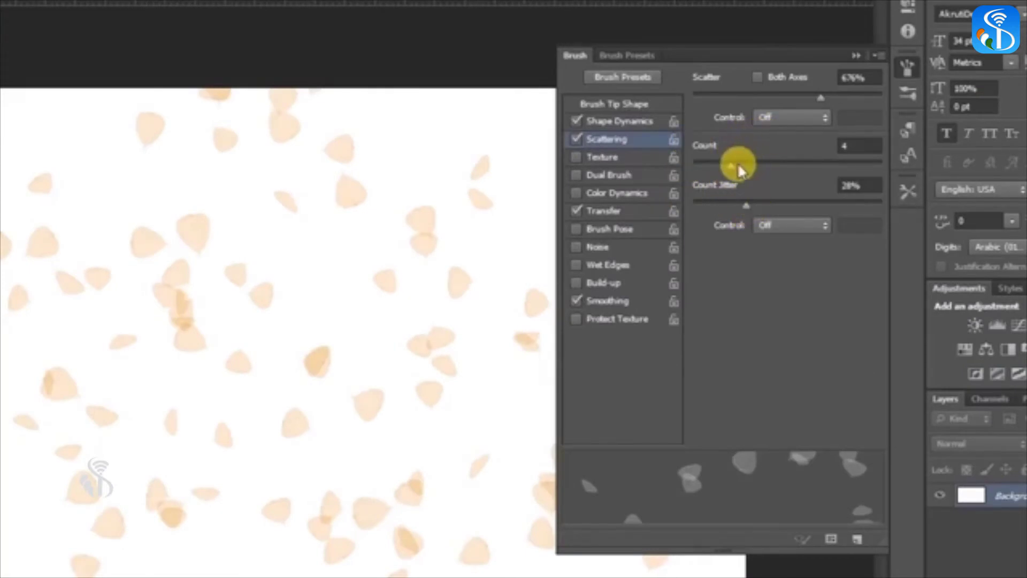
{"action": "left_click_drag", "start_coordinate": [729, 163], "coordinate": [745, 167]}
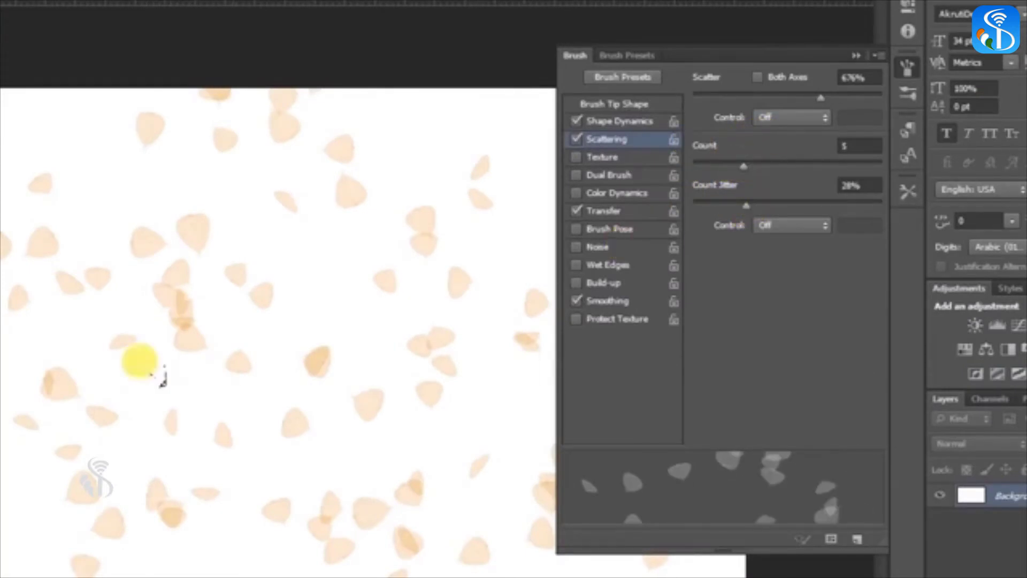
{"action": "left_click", "coordinate": [80, 333]}
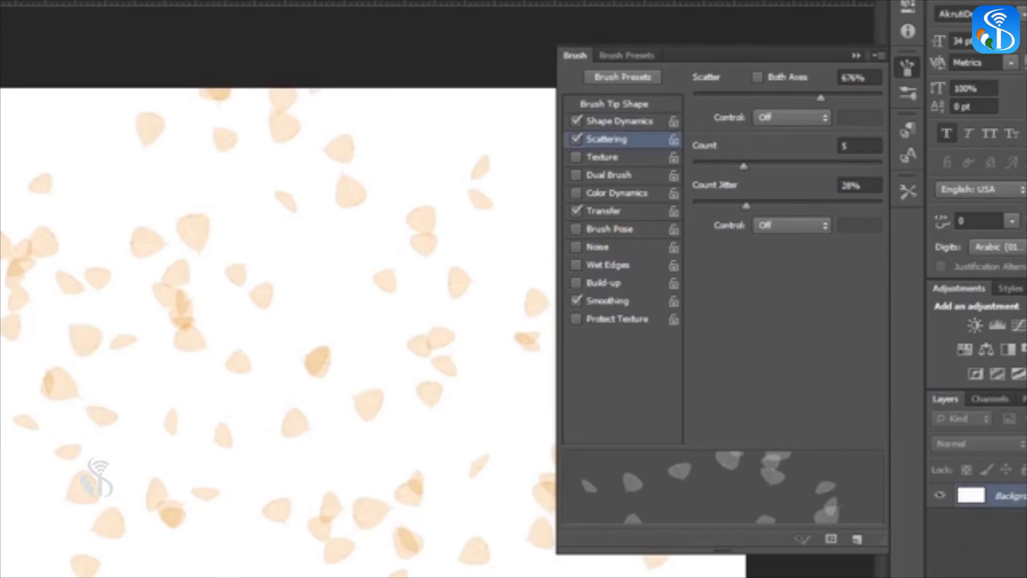
- Turn on Texture for the leaf brush and choose the white pattern, the last of the five available
{"action": "left_click", "coordinate": [599, 161]}
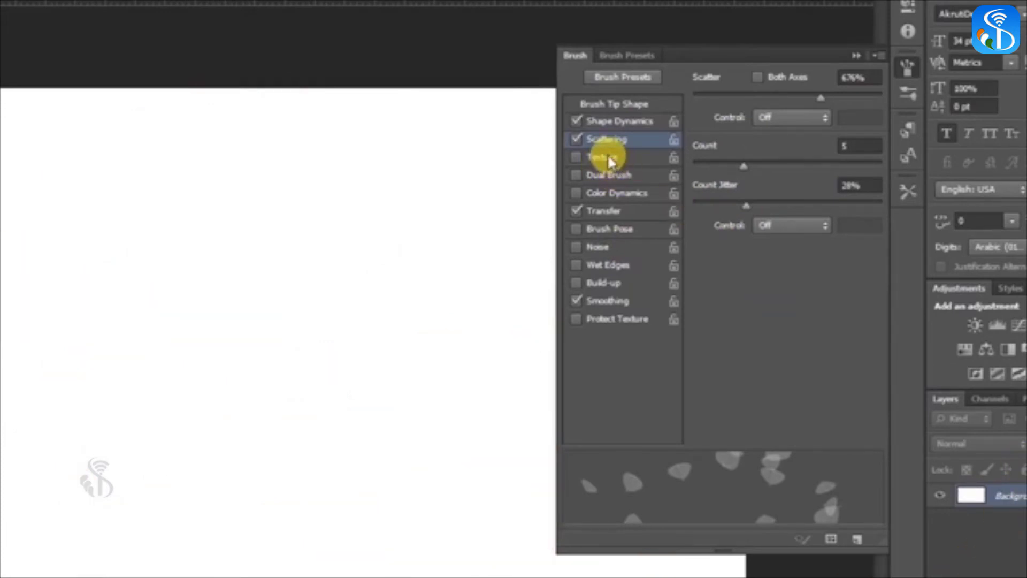
{"action": "left_click", "coordinate": [608, 158]}
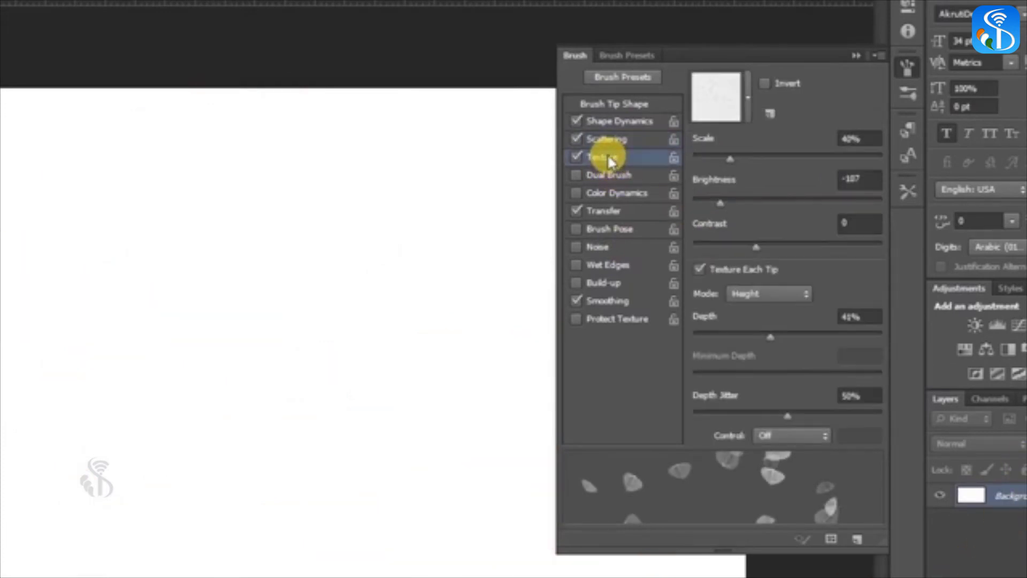
{"action": "left_click", "coordinate": [749, 103]}
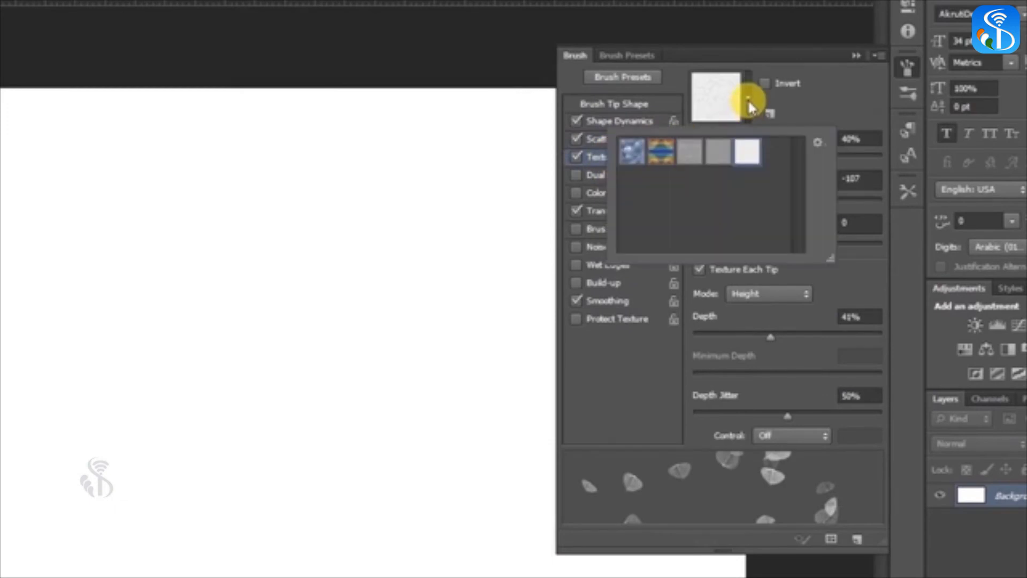
{"action": "double_click", "coordinate": [752, 161]}
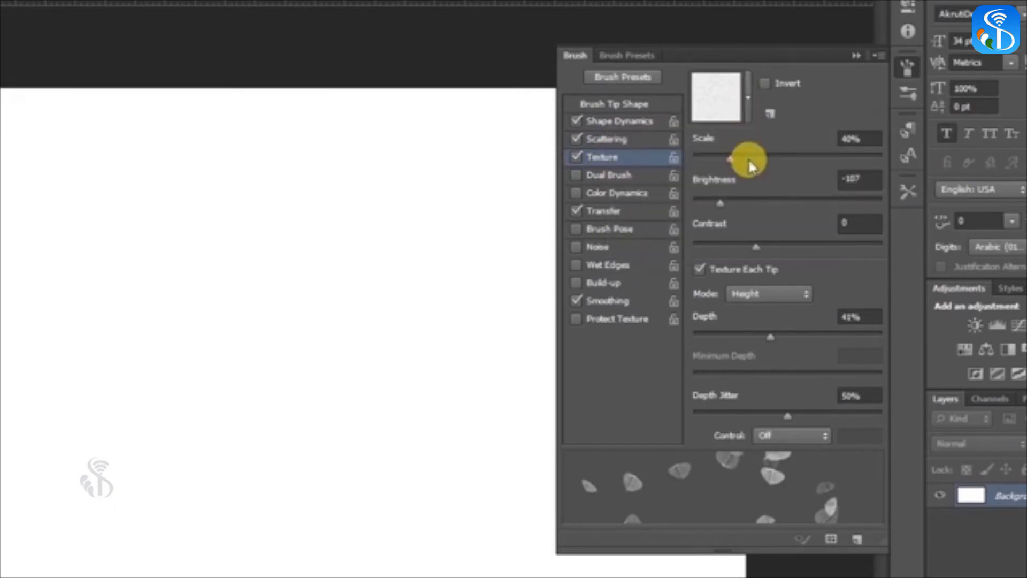
{"action": "left_click", "coordinate": [749, 99]}
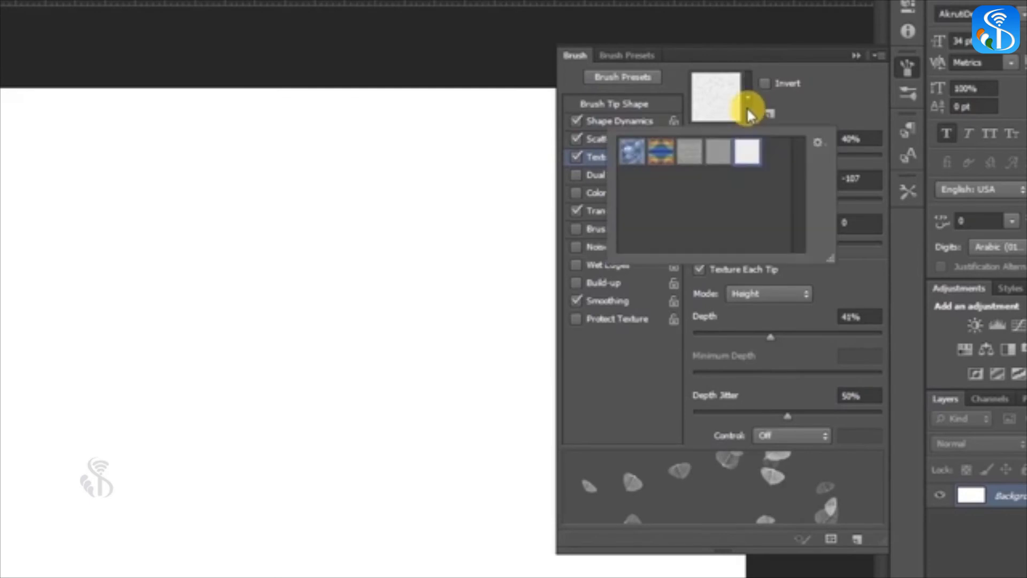
{"action": "double_click", "coordinate": [753, 156]}
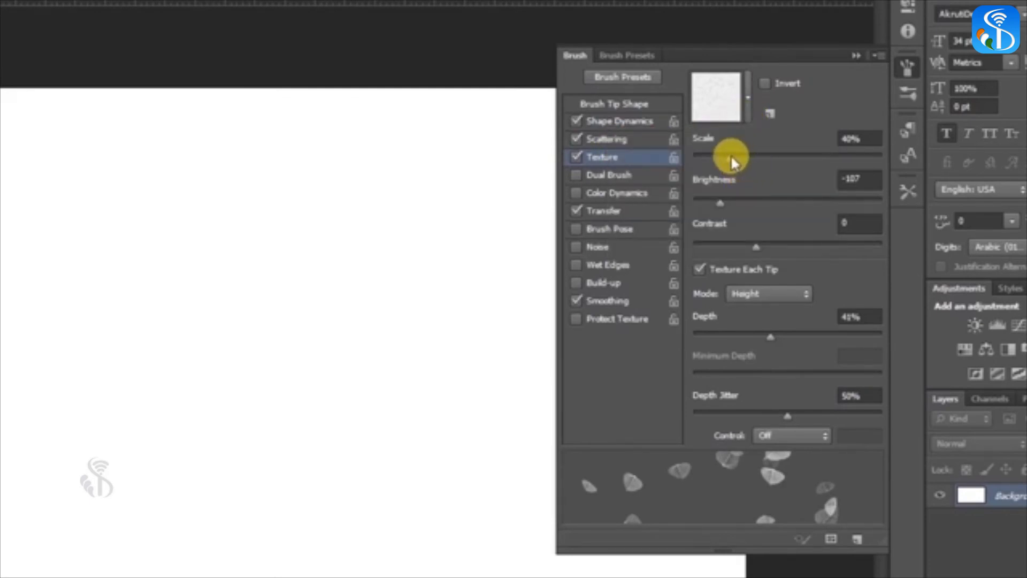
- Set the texture's scale to 77%, brightness to -150 and depth to 25%, and paint textured leaves across the canvas
{"action": "left_click_drag", "start_coordinate": [731, 155], "coordinate": [812, 176]}
{"action": "mouse_move", "coordinate": [761, 337]}
{"action": "left_mouse_down"}
{"action": "mouse_move", "coordinate": [754, 330]}
{"action": "mouse_move", "coordinate": [762, 329]}
{"action": "left_mouse_up"}
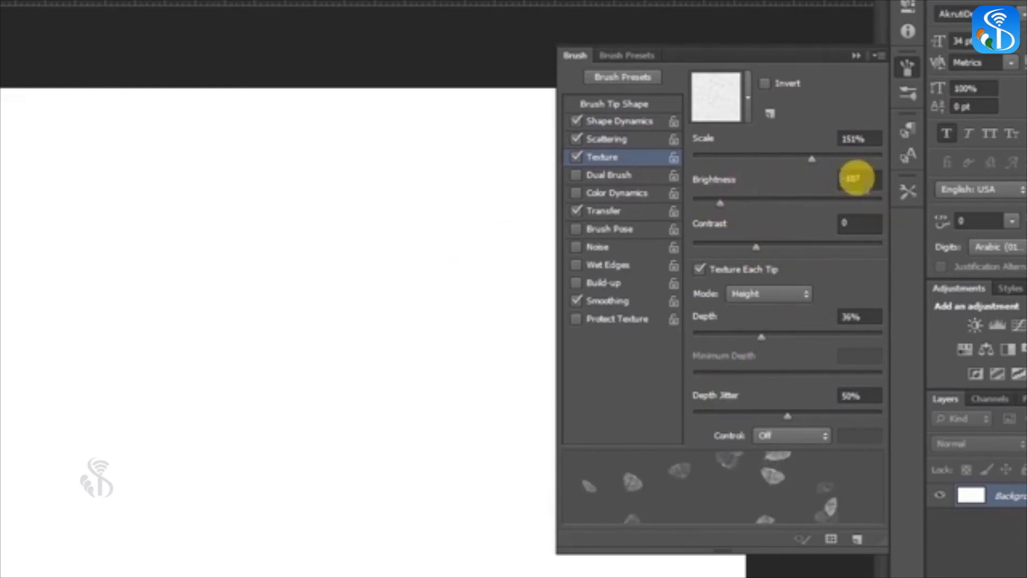
{"action": "left_click_drag", "start_coordinate": [761, 158], "coordinate": [765, 159]}
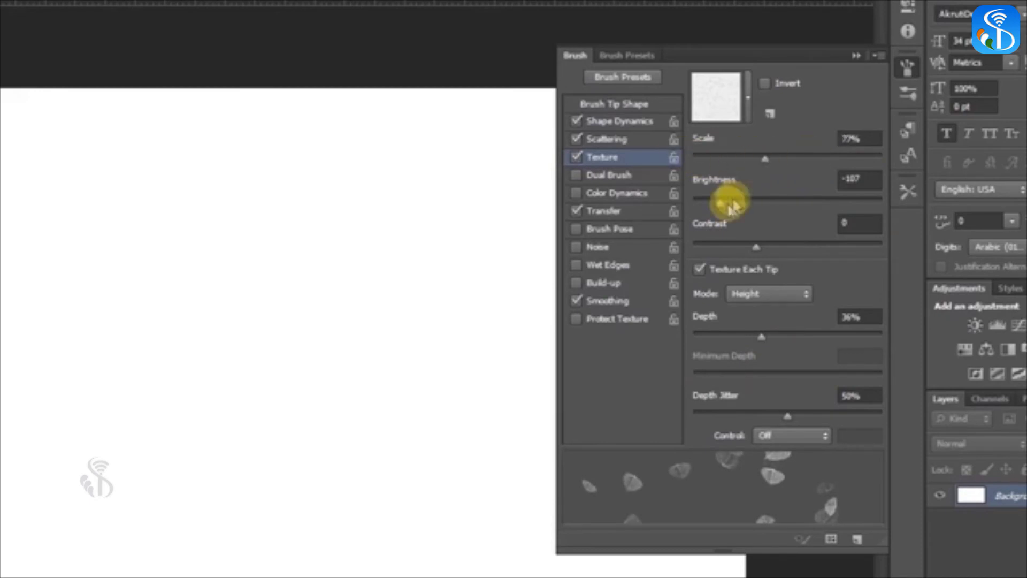
{"action": "mouse_move", "coordinate": [718, 198]}
{"action": "left_mouse_down"}
{"action": "mouse_move", "coordinate": [766, 199]}
{"action": "mouse_move", "coordinate": [684, 198]}
{"action": "mouse_move", "coordinate": [862, 222]}
{"action": "mouse_move", "coordinate": [677, 211]}
{"action": "left_mouse_up"}
{"action": "mouse_move", "coordinate": [759, 334]}
{"action": "left_mouse_down"}
{"action": "mouse_move", "coordinate": [729, 337]}
{"action": "mouse_move", "coordinate": [741, 332]}
{"action": "left_mouse_up"}
{"action": "mouse_move", "coordinate": [155, 163]}
{"action": "left_mouse_down"}
{"action": "mouse_move", "coordinate": [272, 344]}
{"action": "mouse_move", "coordinate": [503, 393]}
{"action": "mouse_move", "coordinate": [330, 213]}
{"action": "mouse_move", "coordinate": [694, 274]}
{"action": "mouse_move", "coordinate": [731, 419]}
{"action": "mouse_move", "coordinate": [776, 357]}
{"action": "left_mouse_up"}
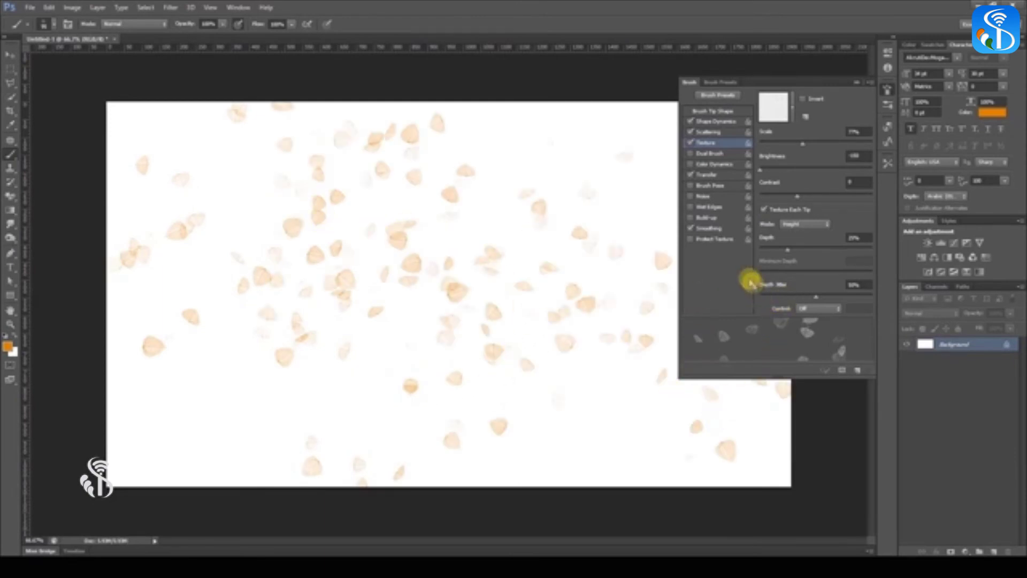
- Try the Dual Brush option on the leaf brush and turn it off again
{"action": "left_click", "coordinate": [706, 153]}
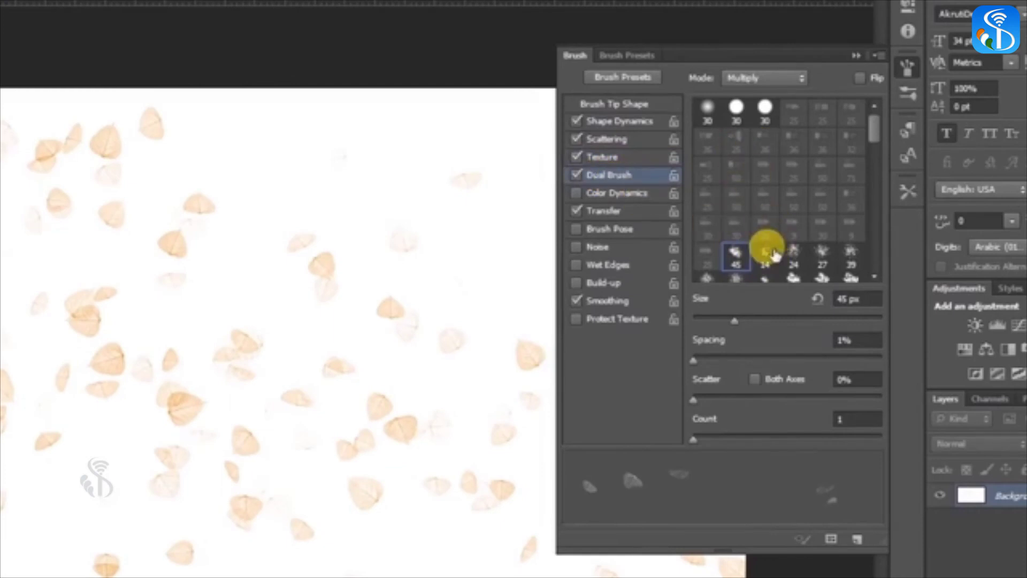
{"action": "left_click", "coordinate": [576, 175]}
- Turn on Color Dynamics, increase the hue and saturation jitter, and paint scattered leaves across the cleared canvas
{"action": "left_click", "coordinate": [597, 194]}
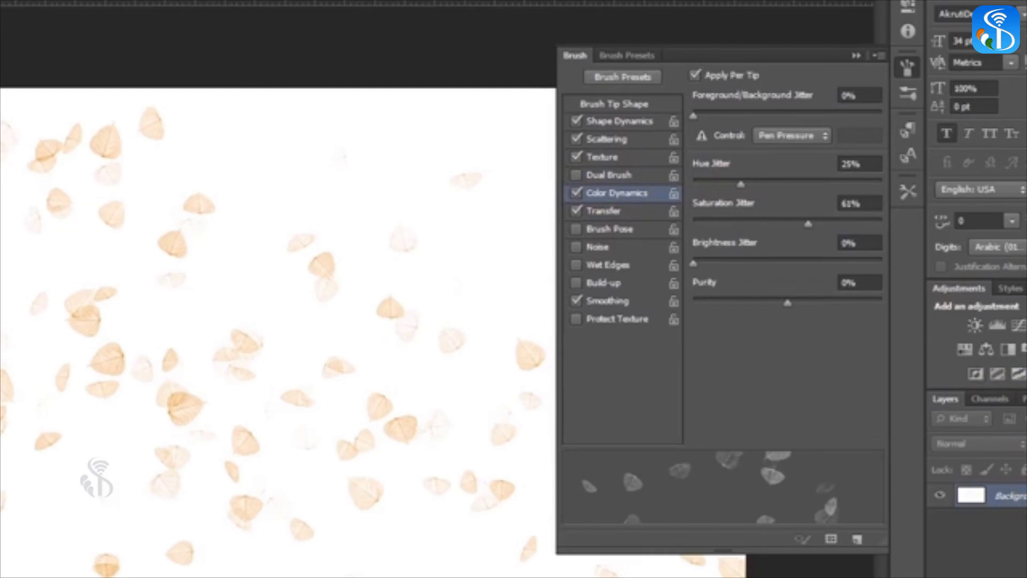
{"action": "key", "text": "ctrl+z"}
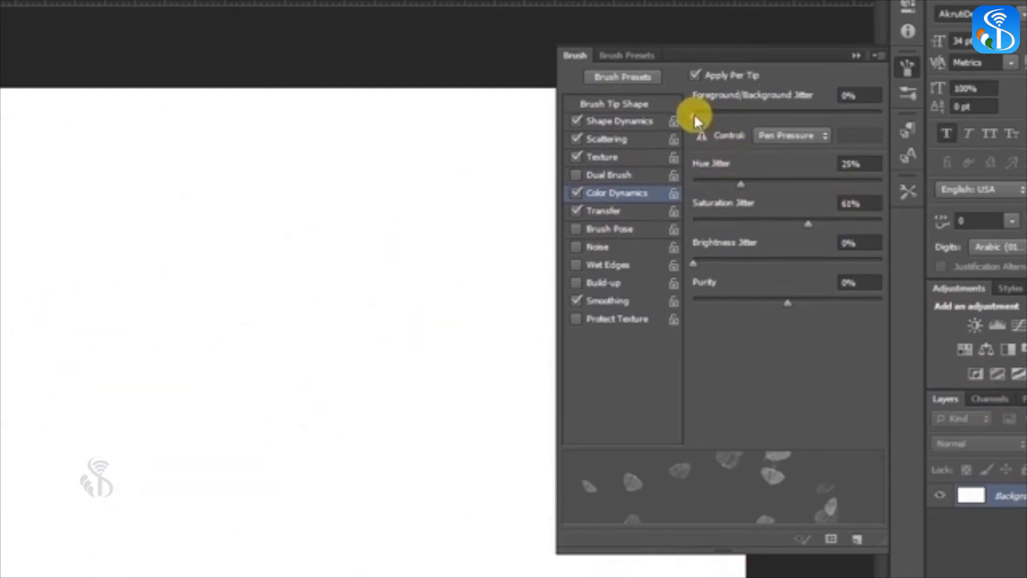
{"action": "left_click_drag", "start_coordinate": [740, 184], "coordinate": [760, 182]}
{"action": "mouse_move", "coordinate": [808, 224]}
{"action": "left_mouse_down"}
{"action": "mouse_move", "coordinate": [825, 224]}
{"action": "mouse_move", "coordinate": [817, 235]}
{"action": "left_mouse_up"}
{"action": "mouse_move", "coordinate": [181, 184]}
{"action": "left_mouse_down"}
{"action": "mouse_move", "coordinate": [214, 234]}
{"action": "mouse_move", "coordinate": [297, 295]}
{"action": "mouse_move", "coordinate": [461, 294]}
{"action": "mouse_move", "coordinate": [537, 351]}
{"action": "mouse_move", "coordinate": [625, 364]}
{"action": "mouse_move", "coordinate": [644, 347]}
{"action": "mouse_move", "coordinate": [623, 285]}
{"action": "mouse_move", "coordinate": [478, 204]}
{"action": "mouse_move", "coordinate": [346, 161]}
{"action": "mouse_move", "coordinate": [175, 136]}
{"action": "mouse_move", "coordinate": [521, 156]}
{"action": "mouse_move", "coordinate": [604, 232]}
{"action": "mouse_move", "coordinate": [660, 417]}
{"action": "mouse_move", "coordinate": [762, 453]}
{"action": "left_mouse_up"}
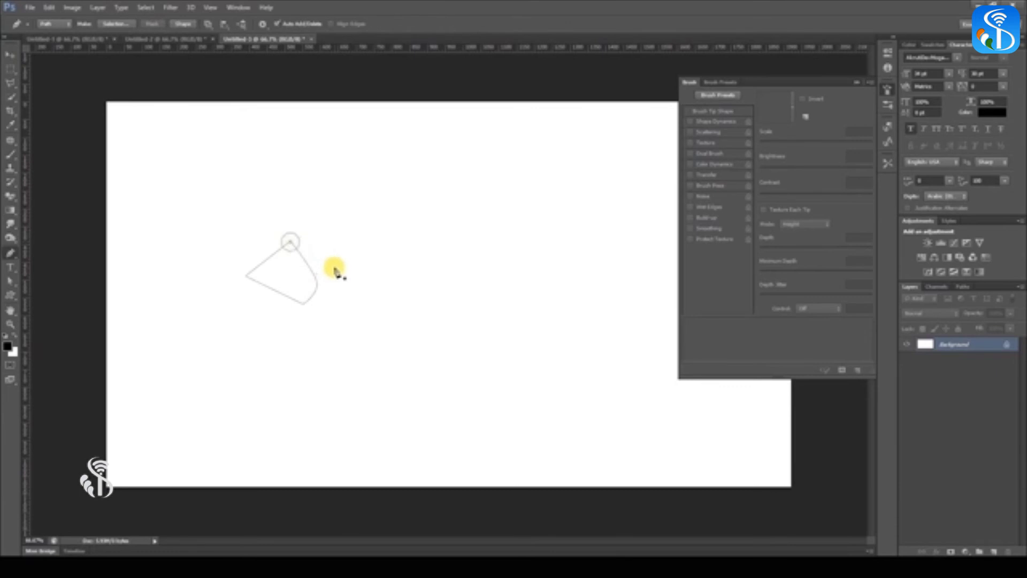
- Close the small Pen path in the Untitled-3 document, try filling it with red, and undo the drawing
{"action": "left_click", "coordinate": [290, 242]}
{"action": "right_click", "coordinate": [268, 265]}
{"action": "left_click", "coordinate": [335, 330]}
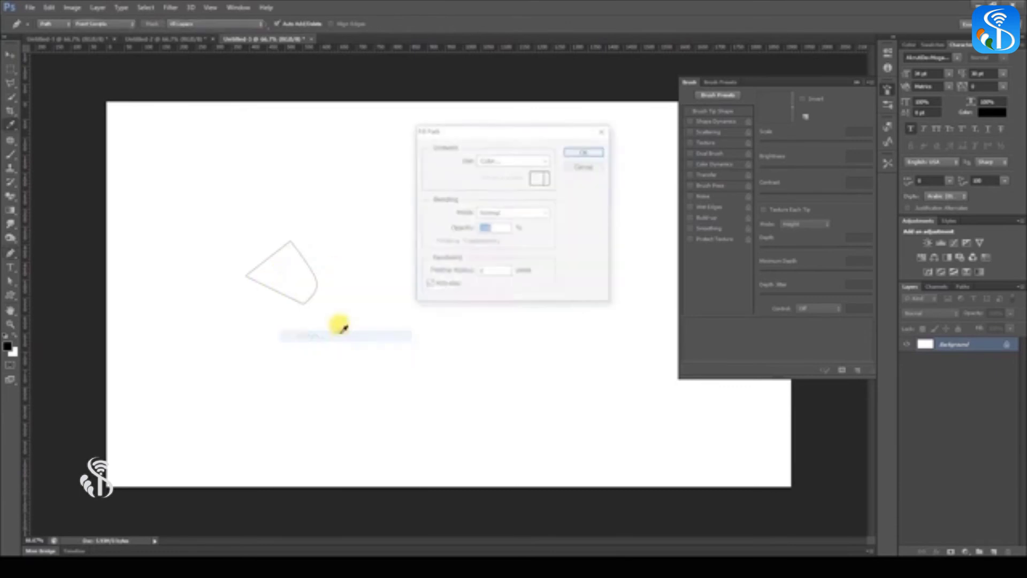
{"action": "left_click", "coordinate": [512, 160]}
{"action": "left_click", "coordinate": [516, 191]}
{"action": "left_click", "coordinate": [543, 360]}
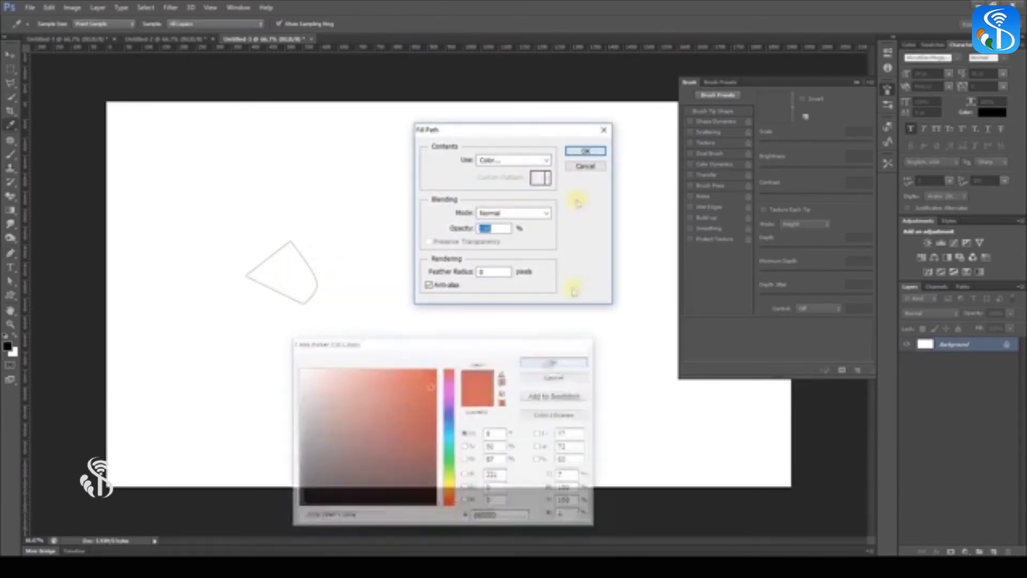
{"action": "left_click", "coordinate": [586, 152]}
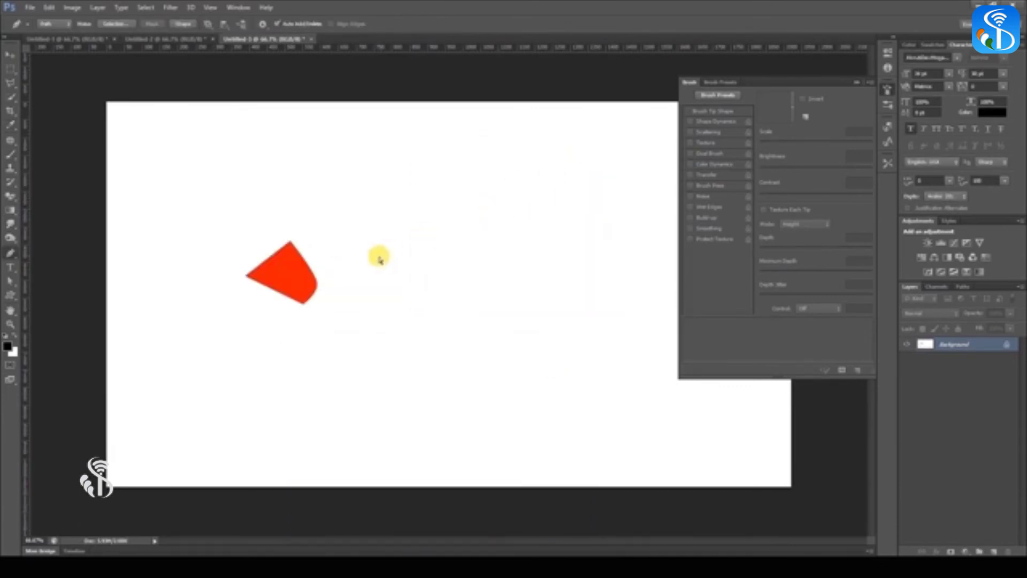
{"action": "key", "text": "ctrl+z"}
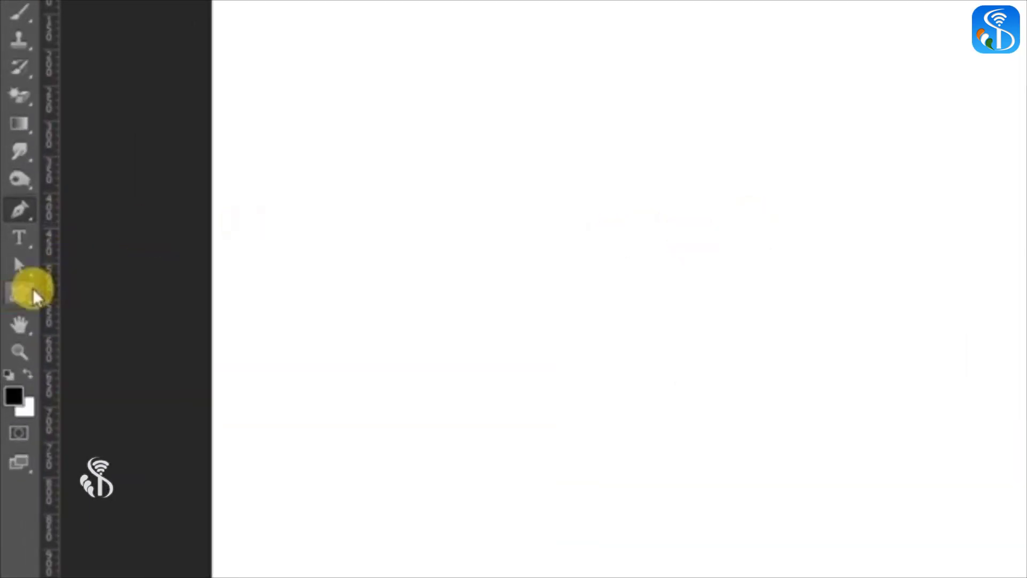
- Draw a large black paw-print custom shape and move it to the middle of the canvas
{"action": "left_click", "coordinate": [28, 300]}
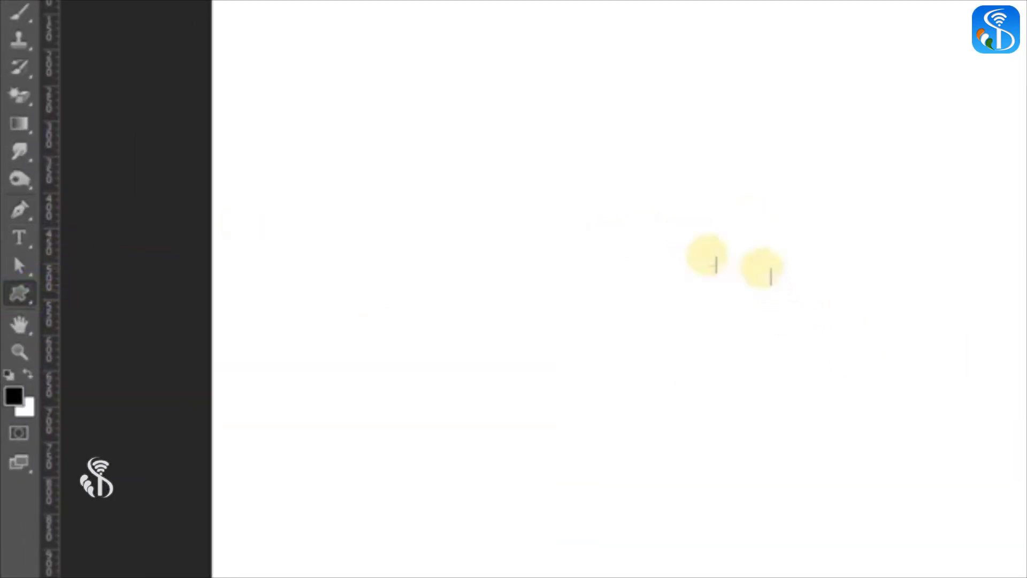
{"action": "left_click_drag", "start_coordinate": [367, 244], "coordinate": [530, 369]}
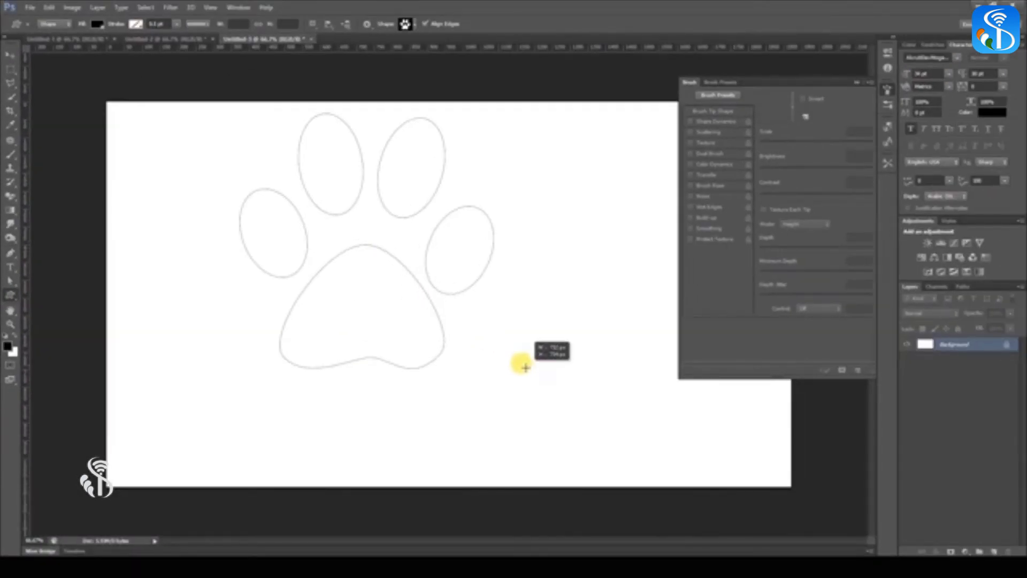
{"action": "left_click", "coordinate": [9, 53]}
{"action": "left_click_drag", "start_coordinate": [390, 287], "coordinate": [486, 335]}
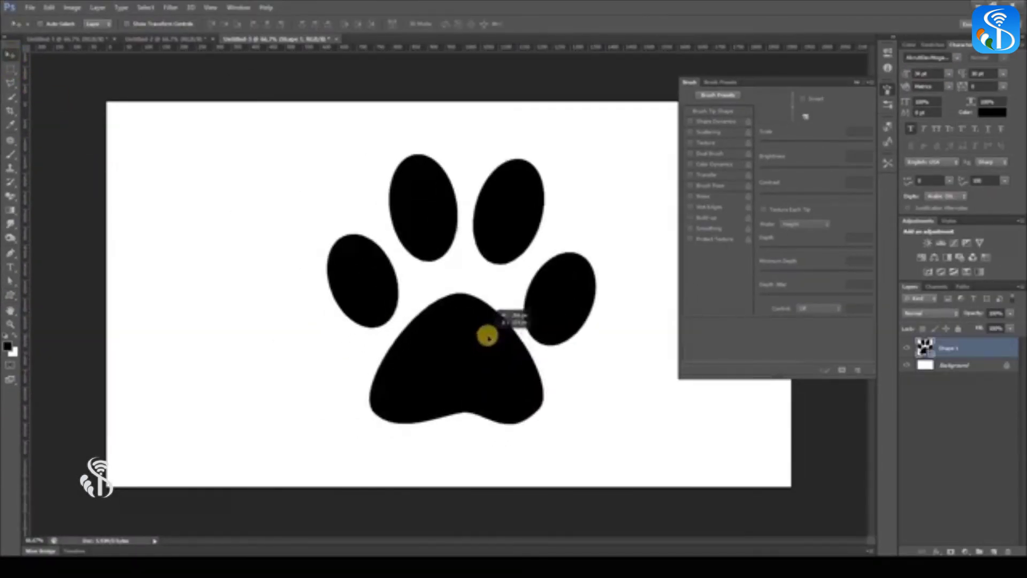
- Hide the Background layer and define the paw-print shape as a brush preset named "Animal Foot print"
{"action": "left_click", "coordinate": [907, 365]}
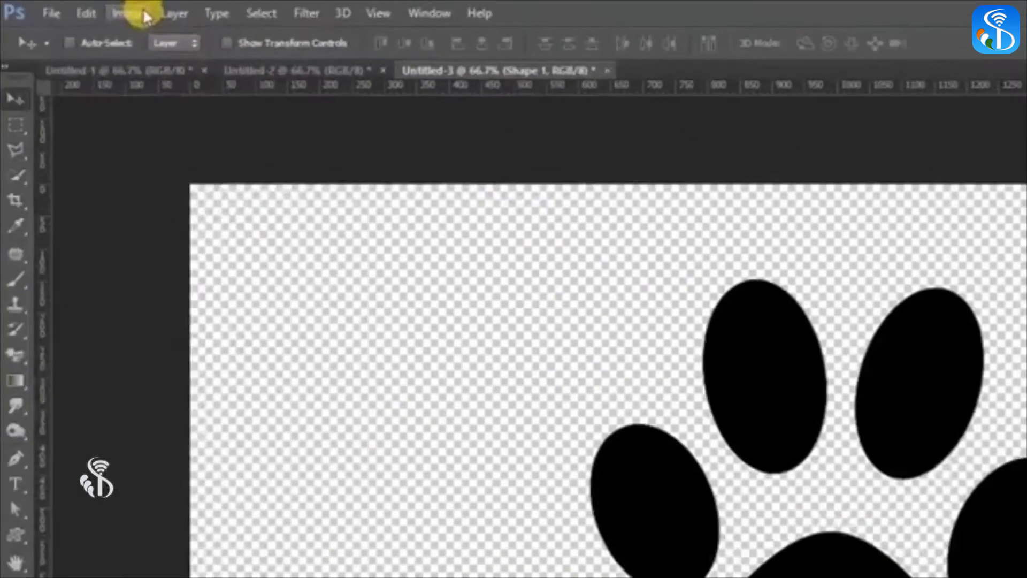
{"action": "left_click", "coordinate": [49, 7]}
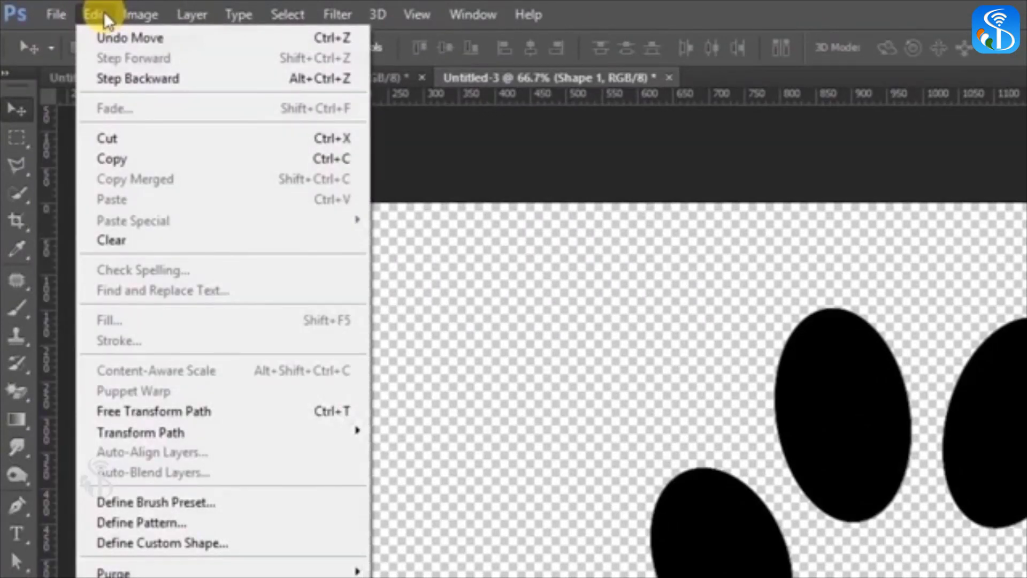
{"action": "left_click", "coordinate": [218, 503]}
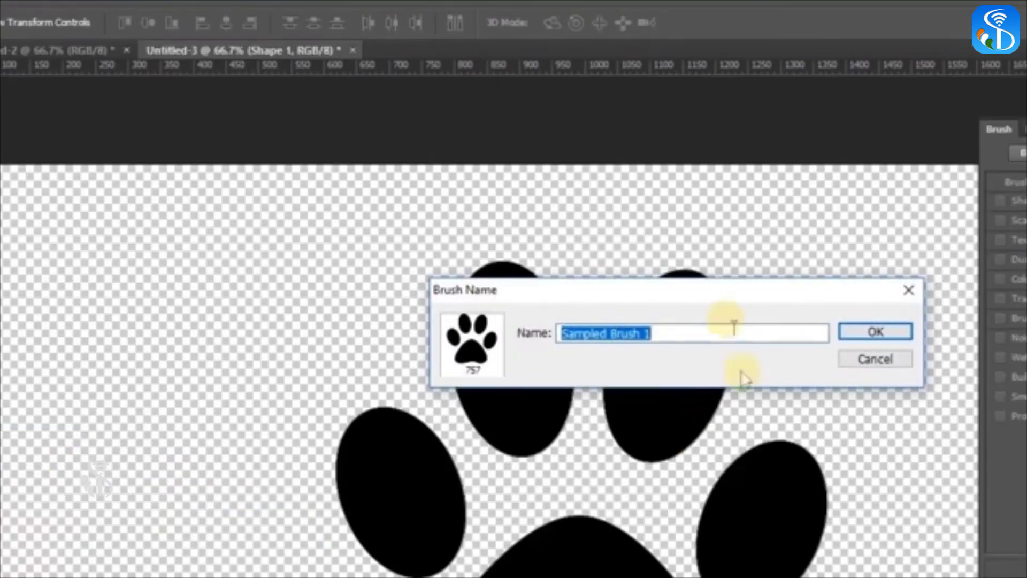
{"action": "type", "text": "Foot"}
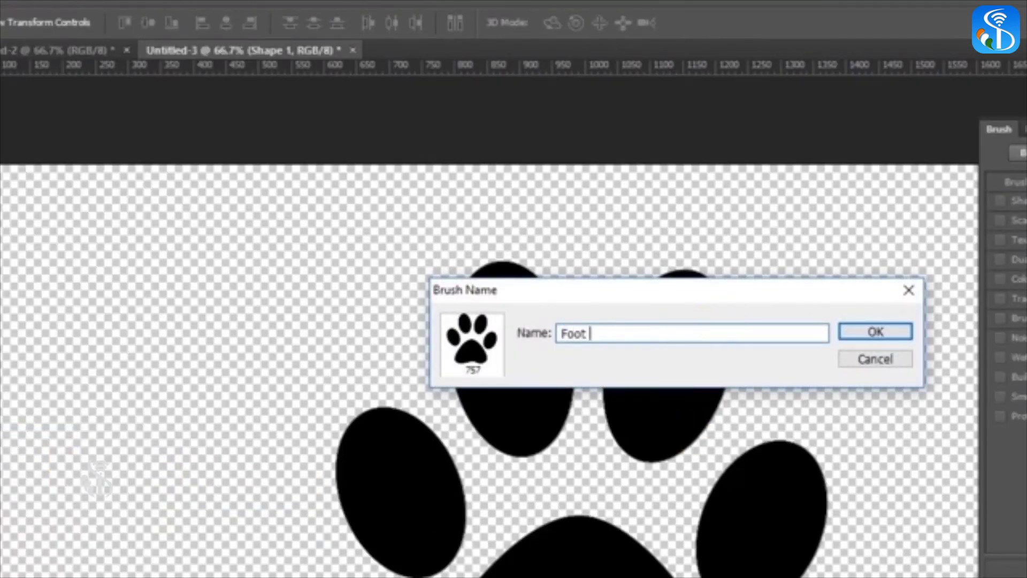
{"action": "type", "text": " print"}
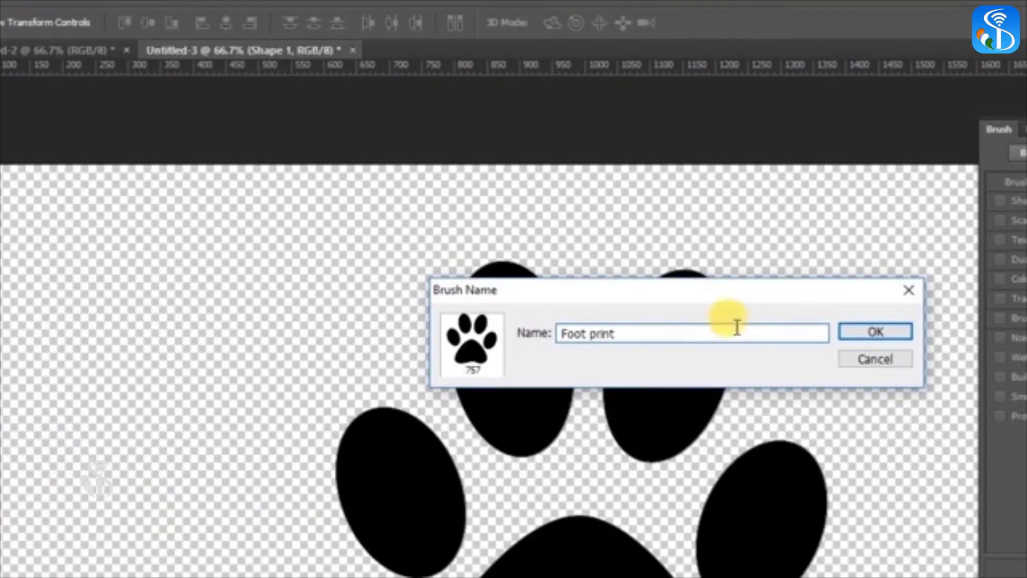
{"action": "left_click", "coordinate": [560, 333]}
{"action": "type", "text": "Animal"}
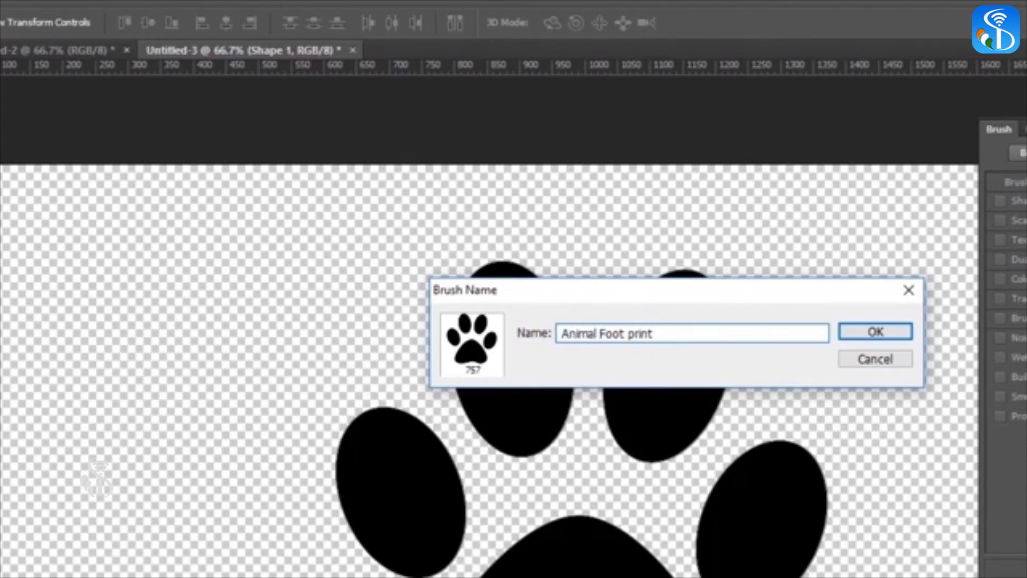
{"action": "left_click", "coordinate": [867, 333]}
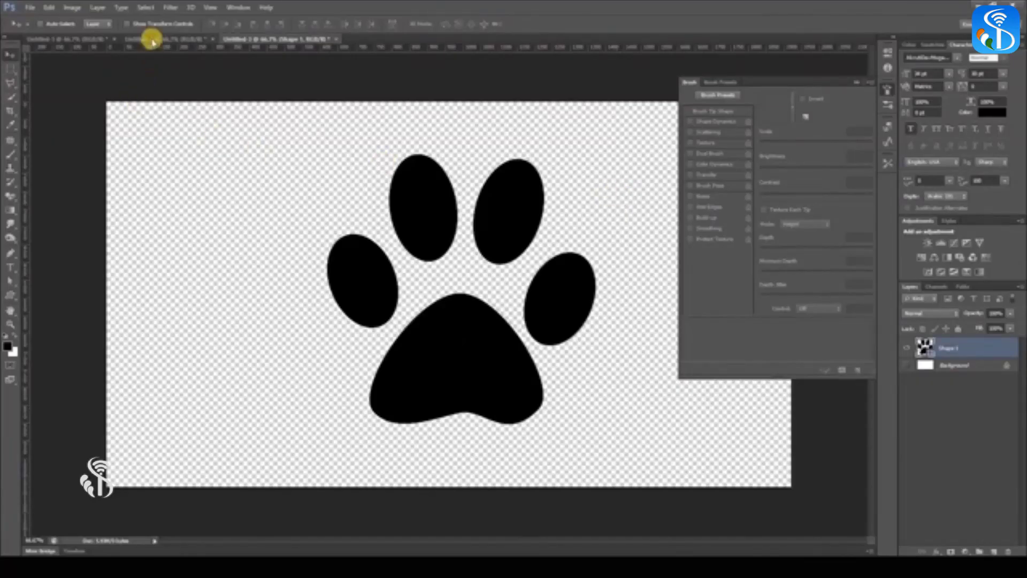
- Switch to the Untitled-2 document and choose the 757 px paw-print tip for the Brush tool
{"action": "left_click", "coordinate": [152, 39]}
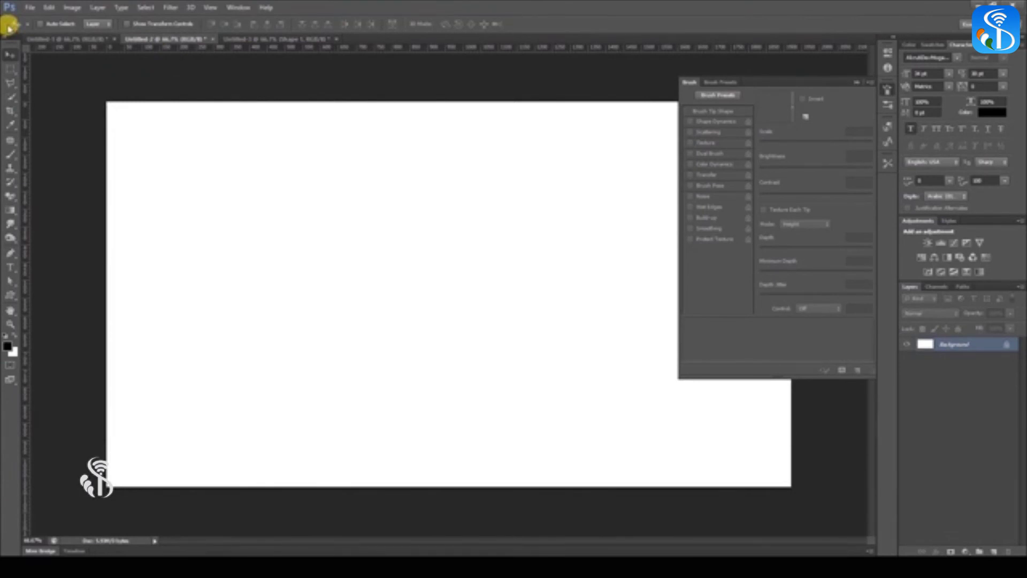
{"action": "left_click", "coordinate": [10, 154]}
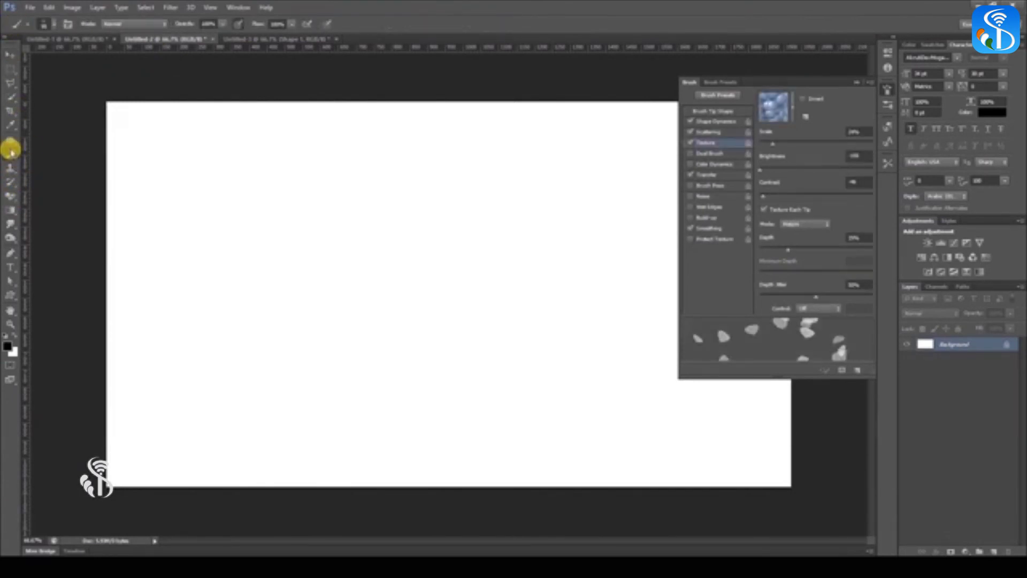
{"action": "left_click", "coordinate": [54, 24]}
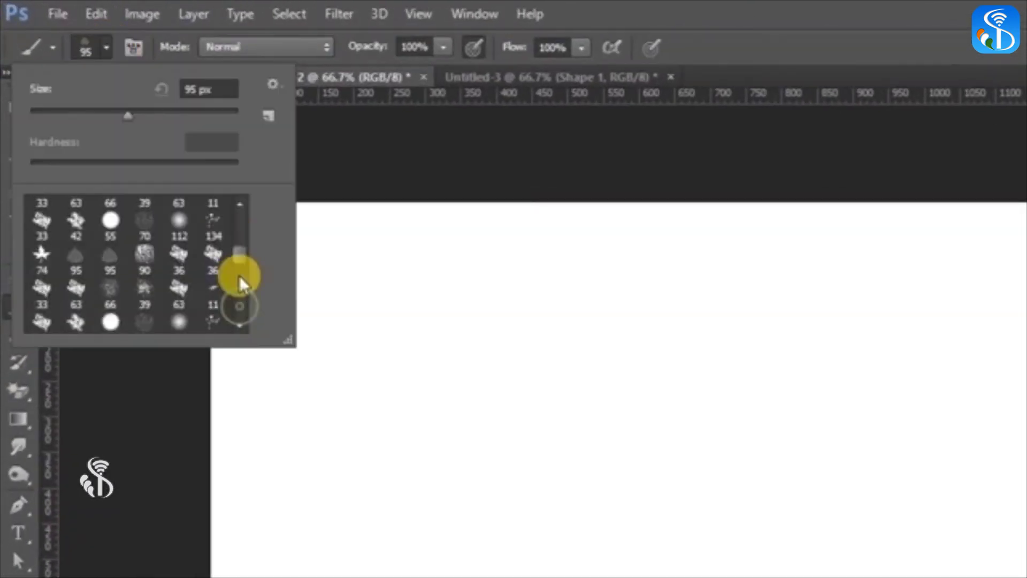
{"action": "left_click_drag", "start_coordinate": [240, 275], "coordinate": [246, 319]}
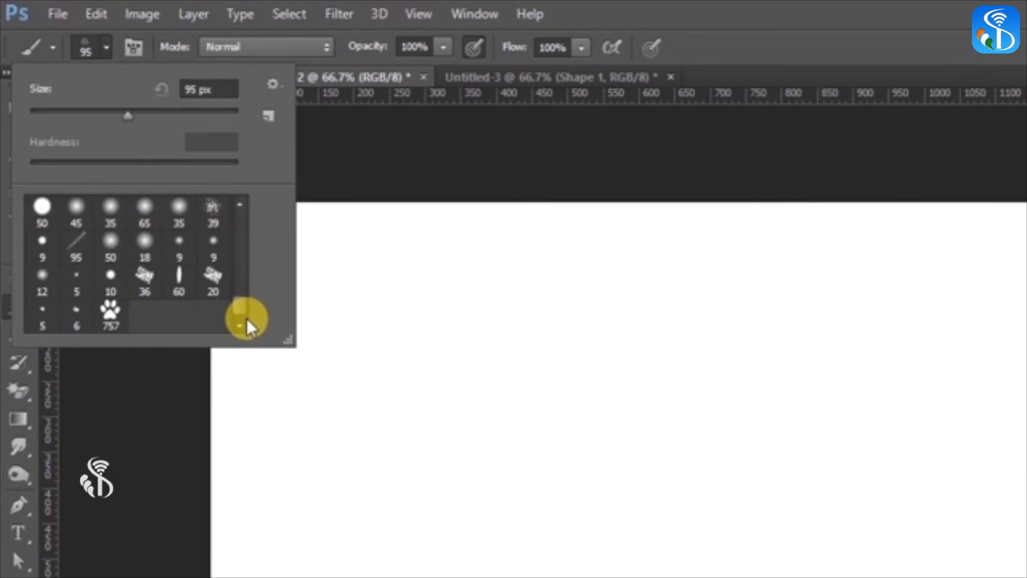
{"action": "left_click", "coordinate": [110, 309]}
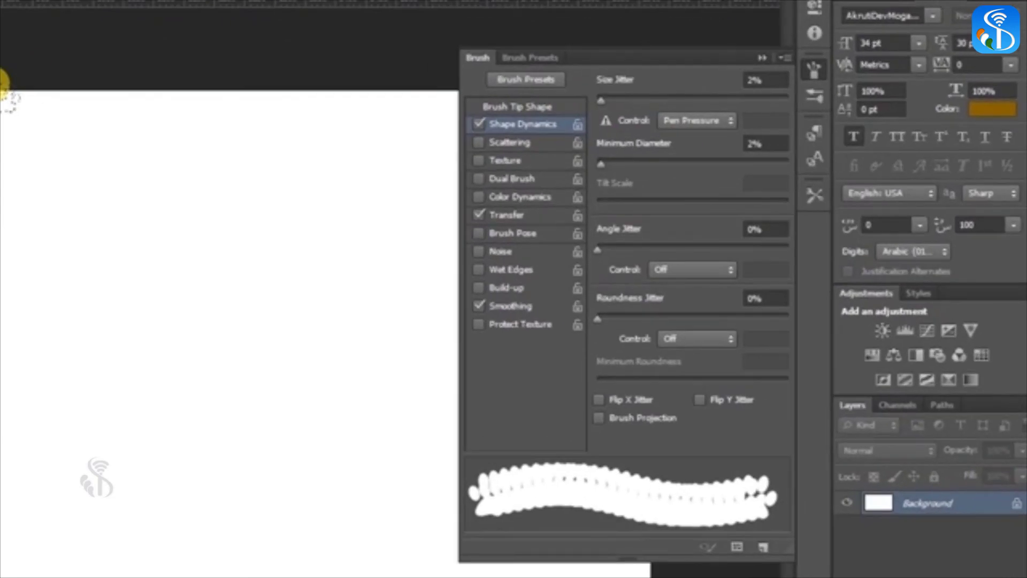
- Stamp a brown paw print, raise the size jitter to about 50%, and paint single prints and paw-print strokes across the canvas
{"action": "left_click", "coordinate": [7, 94]}
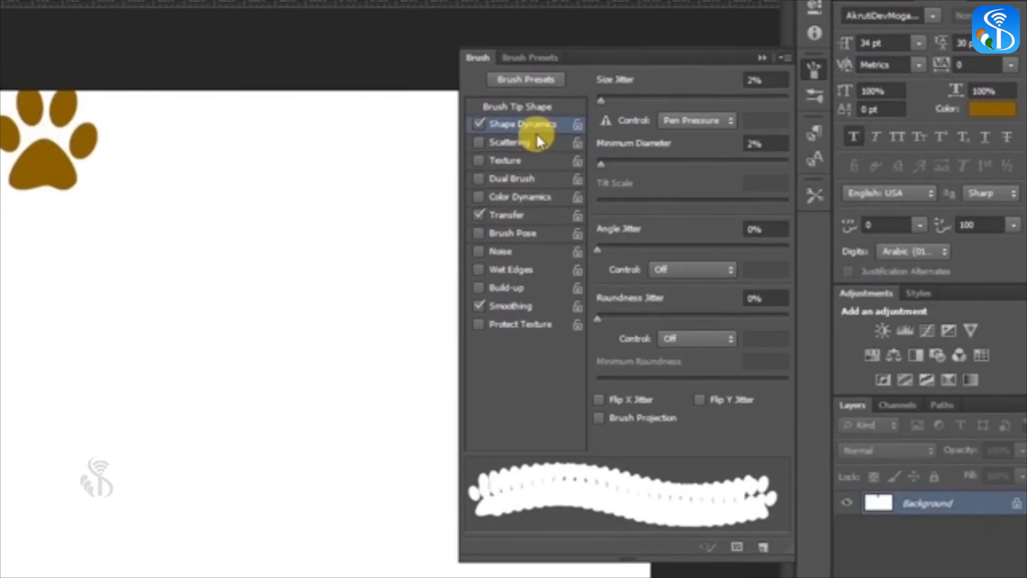
{"action": "left_click_drag", "start_coordinate": [599, 98], "coordinate": [693, 89]}
{"action": "left_click", "coordinate": [206, 256]}
{"action": "left_click", "coordinate": [298, 280]}
{"action": "left_click", "coordinate": [343, 185]}
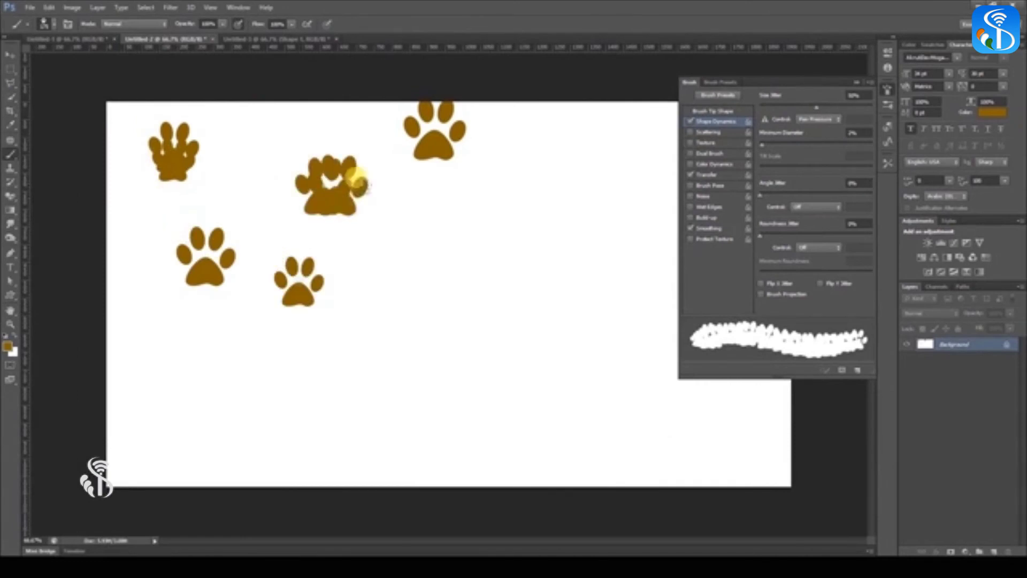
{"action": "left_click", "coordinate": [412, 267]}
{"action": "left_click", "coordinate": [511, 398]}
{"action": "left_click_drag", "start_coordinate": [664, 289], "coordinate": [527, 212]}
{"action": "left_click_drag", "start_coordinate": [484, 321], "coordinate": [279, 412]}
{"action": "left_click", "coordinate": [190, 338]}
{"action": "left_click", "coordinate": [699, 403]}
{"action": "left_click", "coordinate": [637, 439]}
{"action": "left_click", "coordinate": [602, 385]}
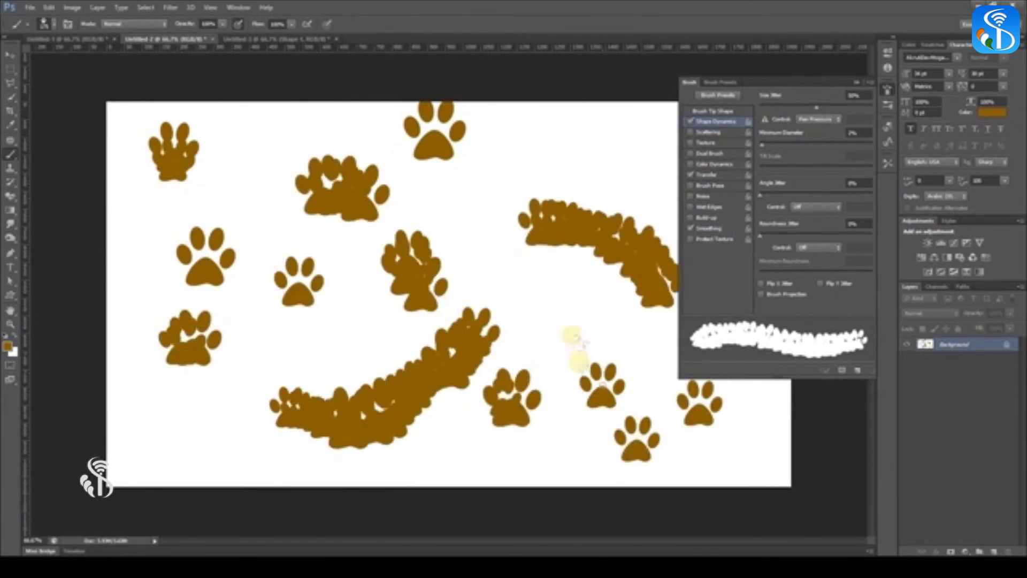